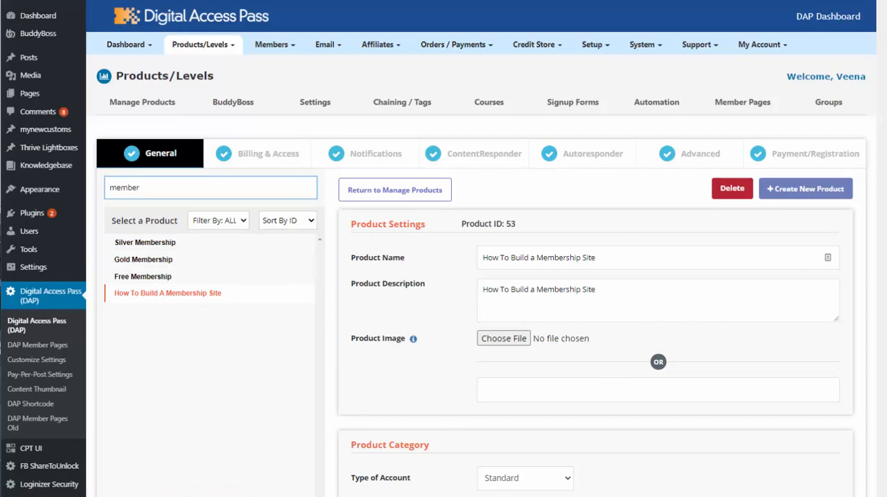
Examine the general settings of the How To Build a Membership Site product and its available account types.
scroll(444, 249, "down", 2)
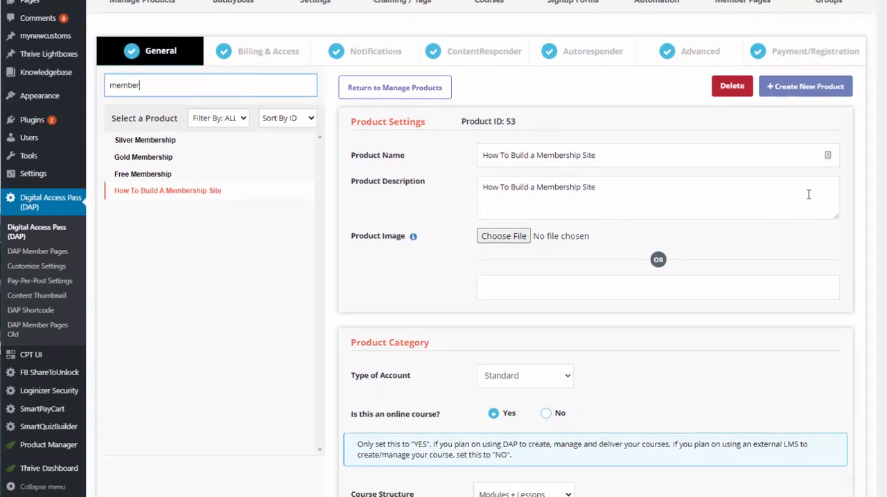
scroll(540, 351, "down", 1)
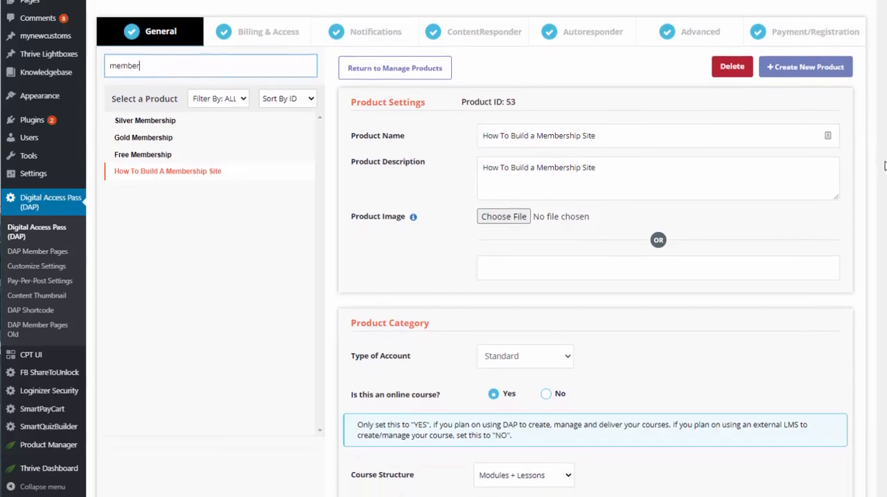
left_click(540, 351)
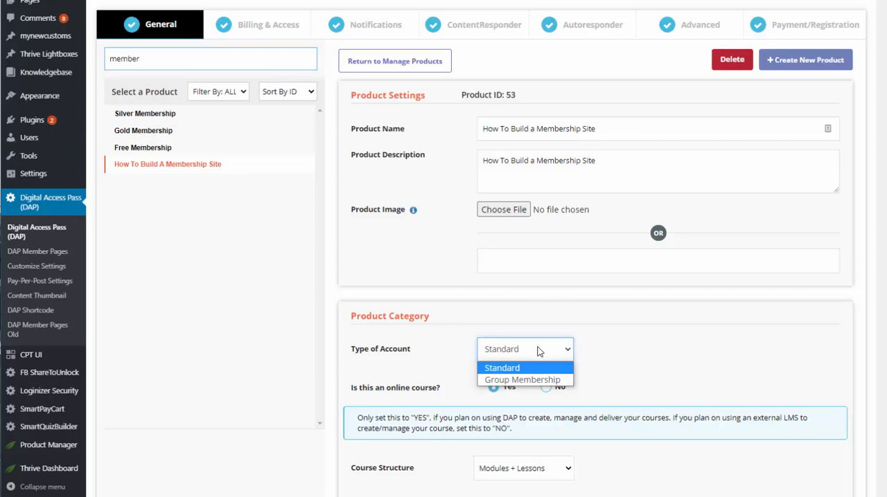
left_click(540, 351)
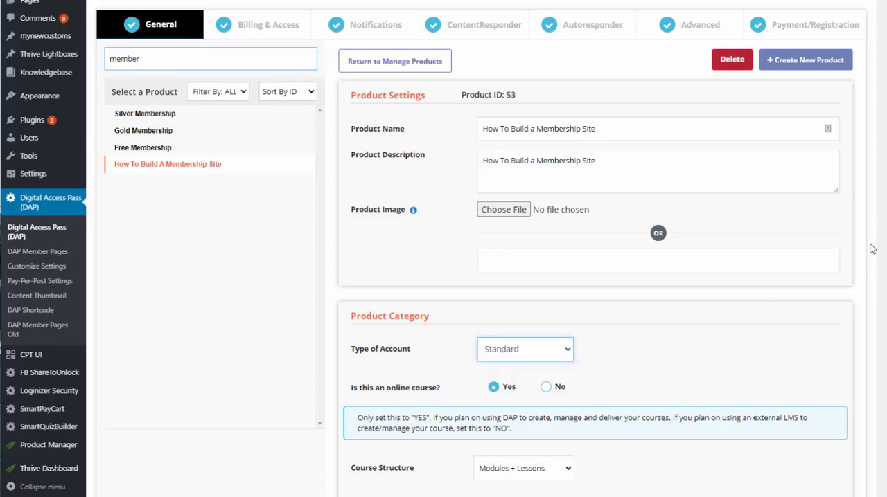
scroll(480, 236, "down", 2)
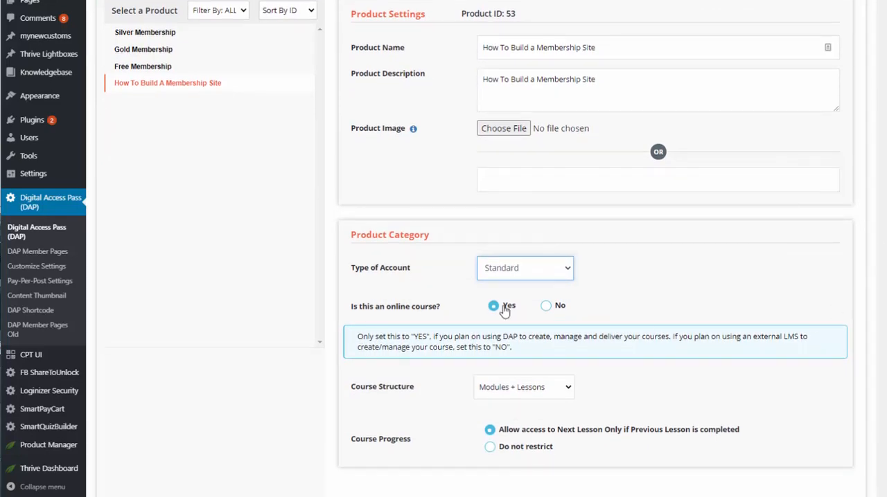
Examine the course structure choices and try the Do not restrict course progress option, returning to access only after lesson completion.
left_click(528, 385)
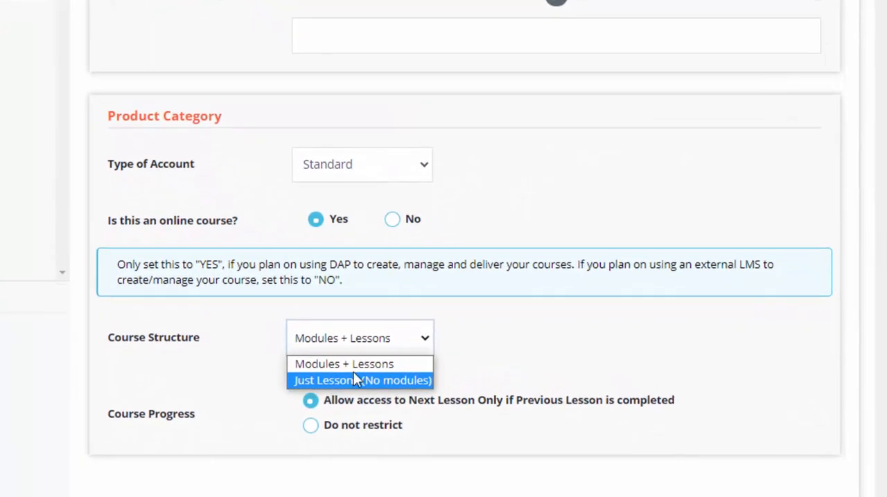
left_click(582, 342)
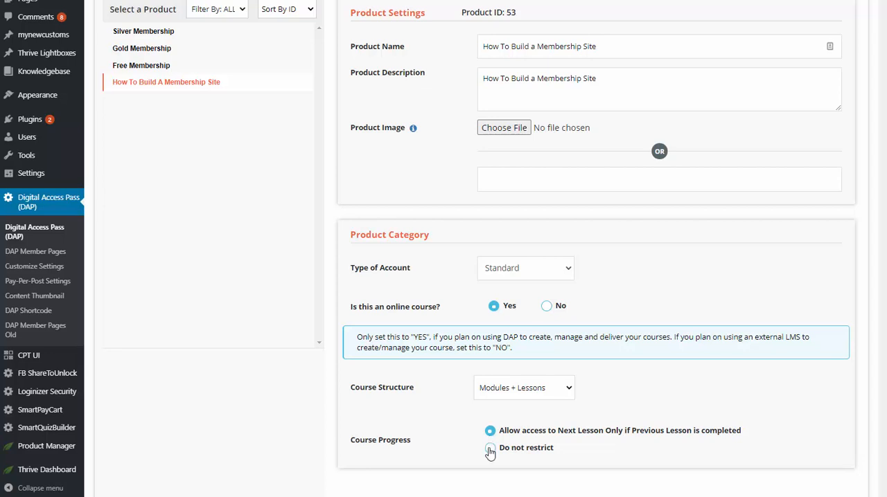
left_click(490, 450)
left_click(490, 431)
Open the product's billing and access settings and set the payment type to Recurring.
scroll(372, 408, "up", 2)
left_click(271, 100)
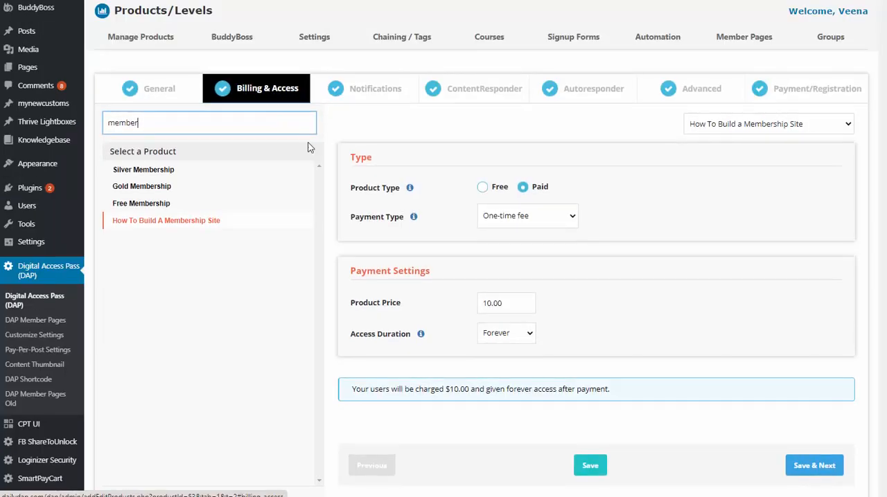
left_click(531, 218)
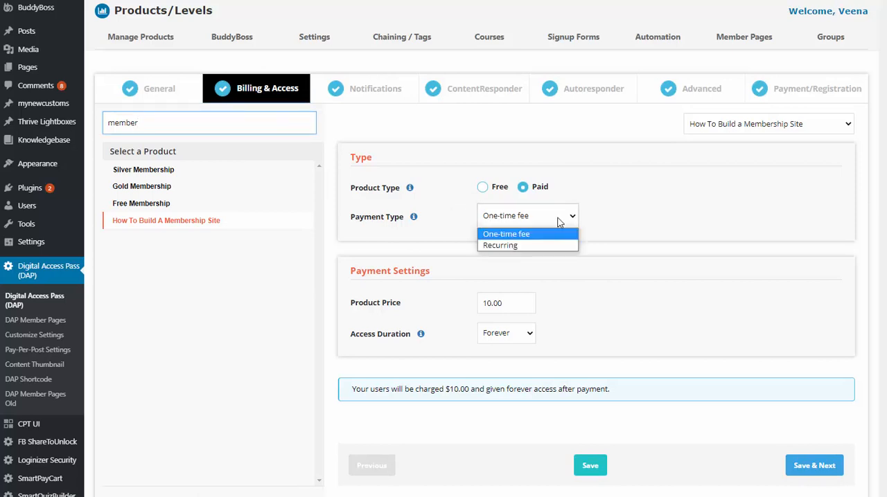
left_click(506, 235)
left_click(519, 220)
left_click(511, 245)
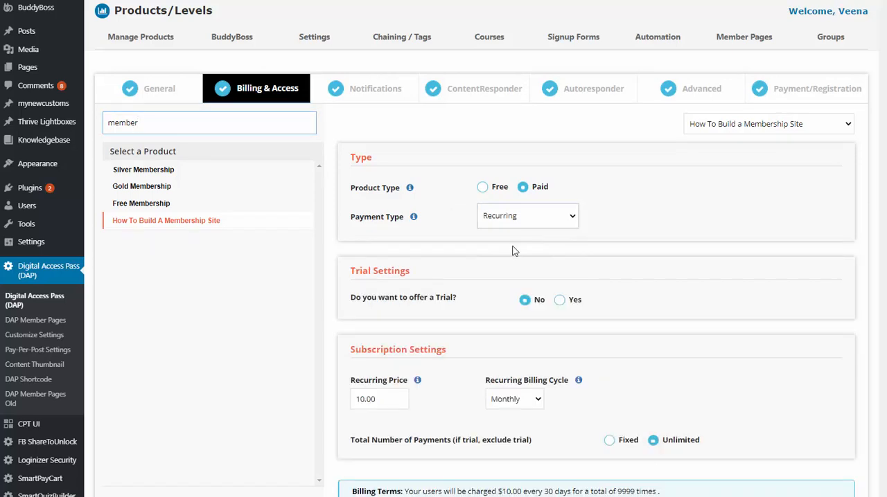
Try a fixed limit of 3 subscription payments and return the total number of payments to Unlimited.
scroll(567, 321, "down", 2)
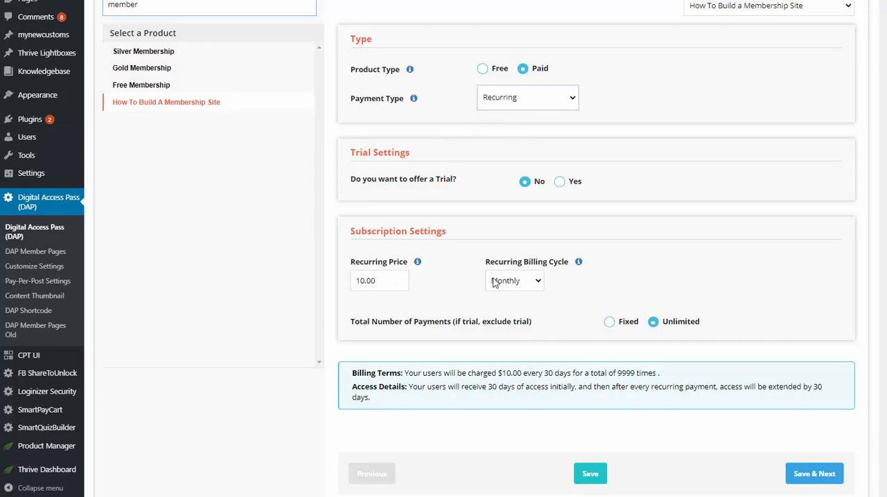
left_click(609, 323)
left_click_drag(457, 352, 428, 356)
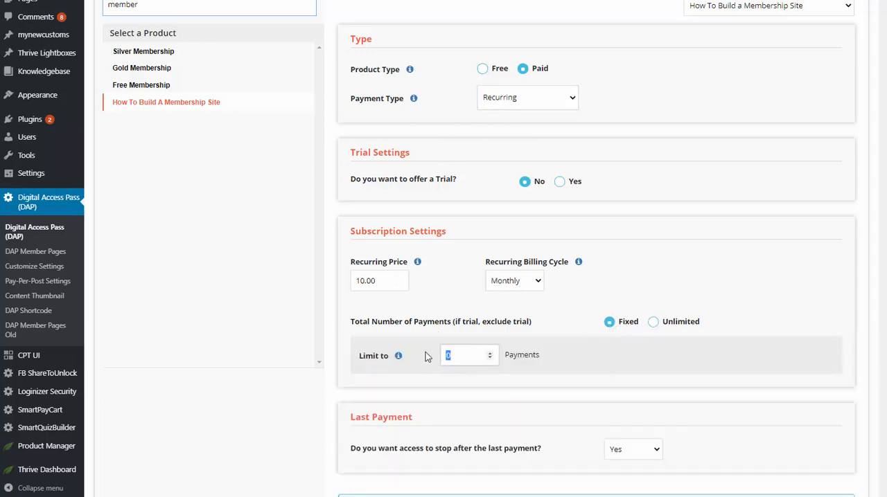
type("3")
left_click(654, 322)
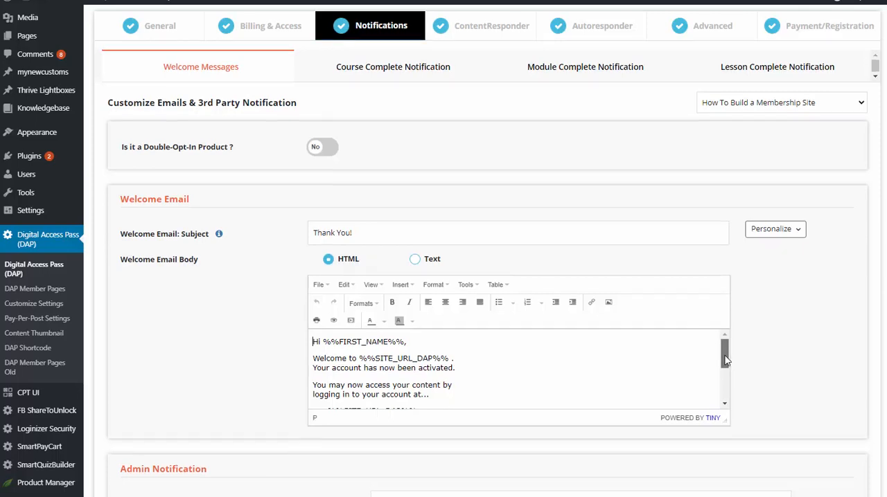
Review the welcome email's body and the personalization tags available for it.
left_click_drag(725, 358, 723, 376)
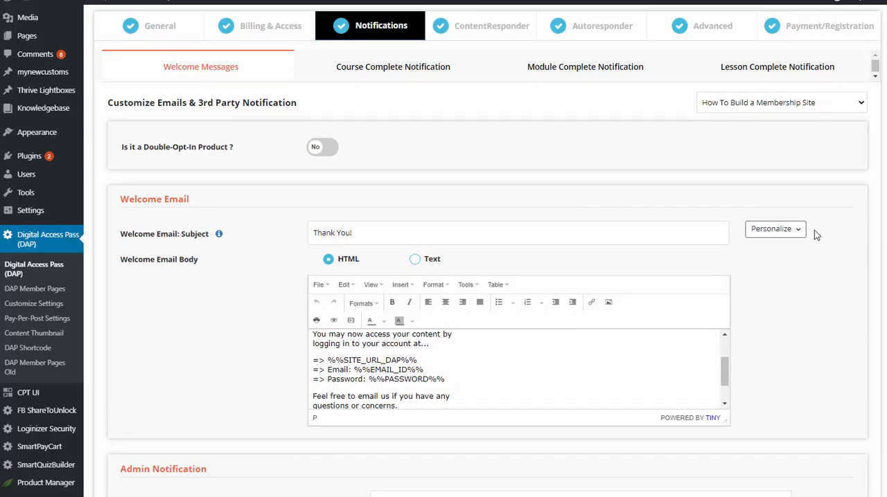
left_click(793, 230)
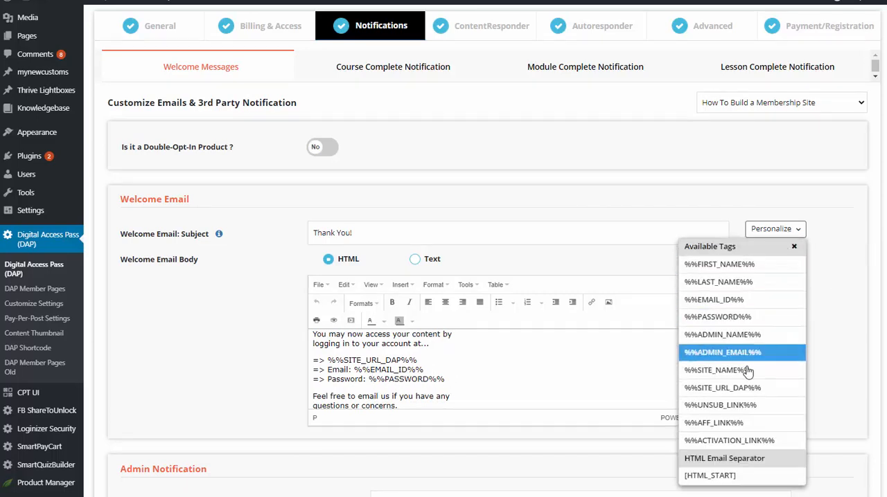
left_click(794, 248)
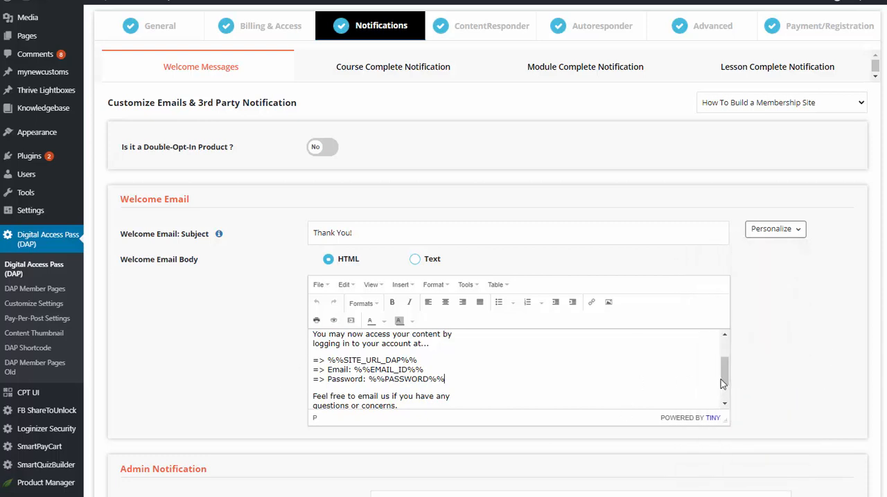
left_click_drag(725, 372, 727, 345)
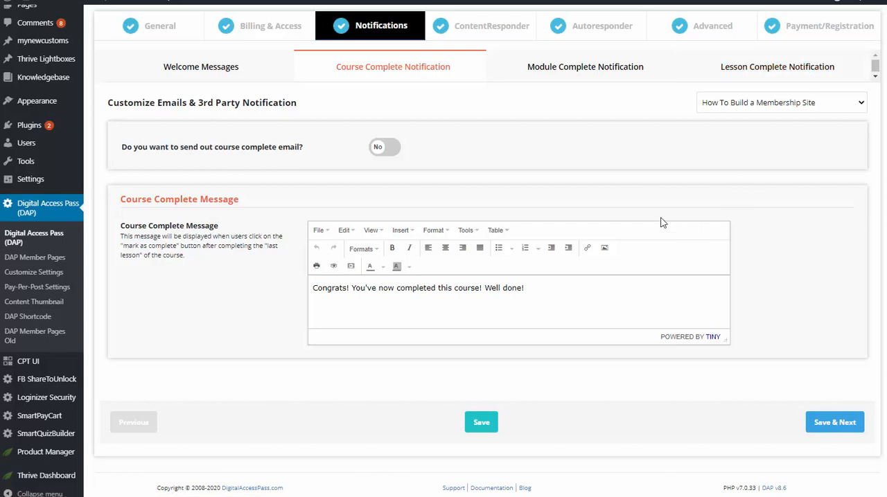
Turn on the course complete email and the lesson complete email, reviewing their completion messages.
left_click(394, 149)
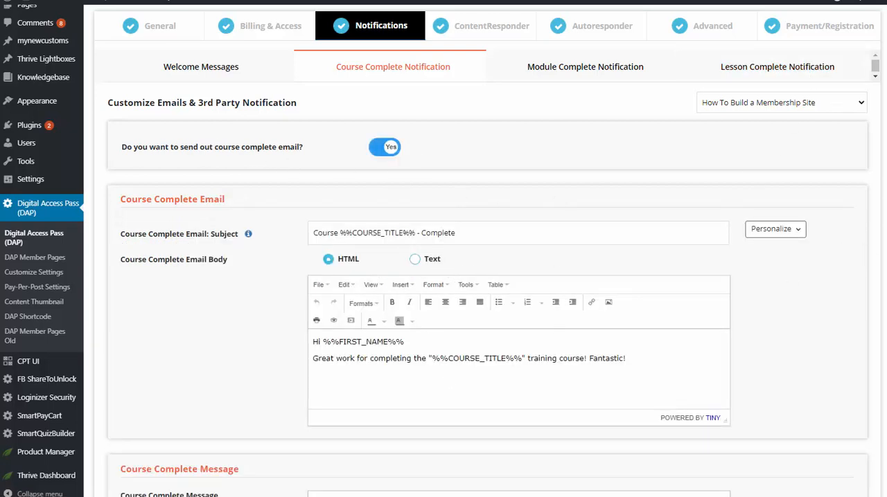
scroll(488, 277, "down", 2)
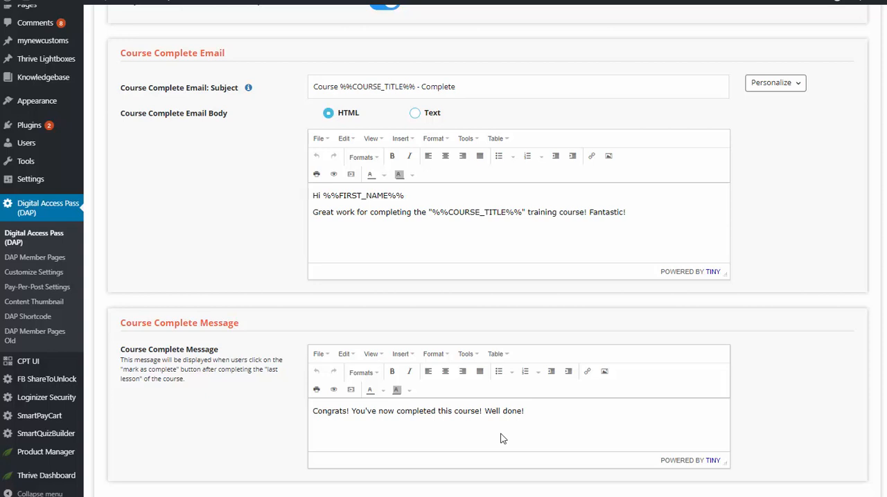
left_click_drag(561, 429, 287, 410)
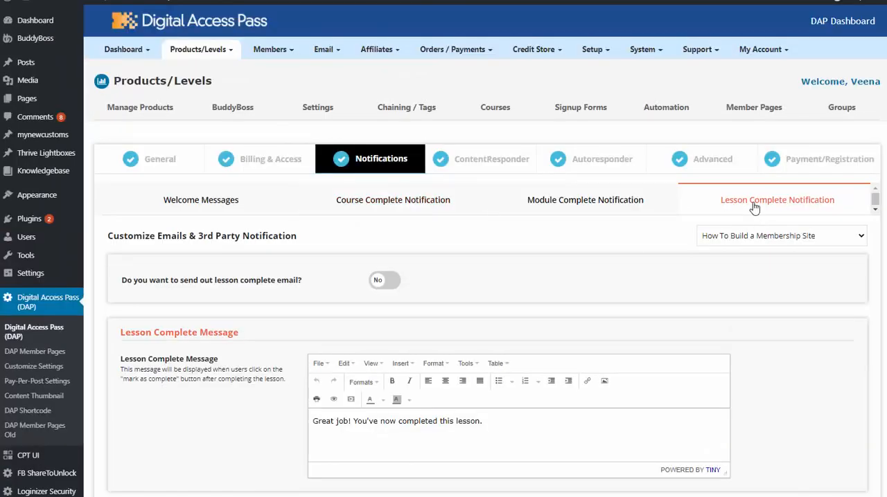
scroll(884, 200, "down", 3)
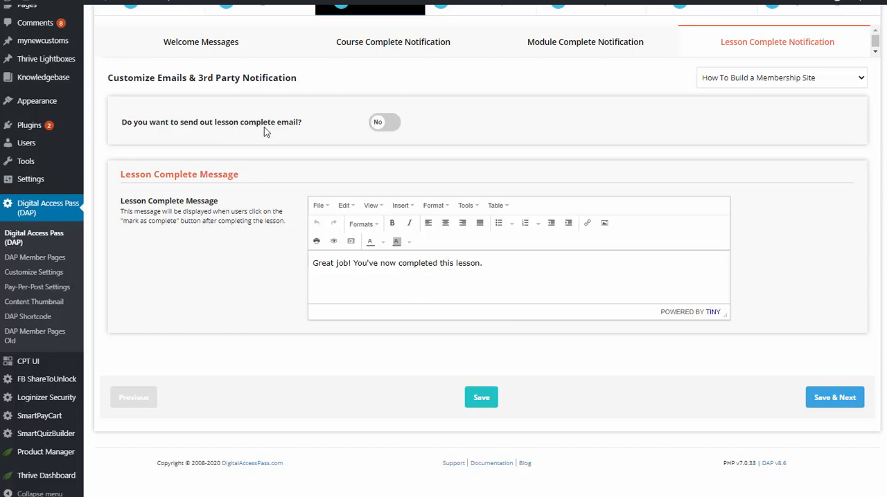
left_click(390, 122)
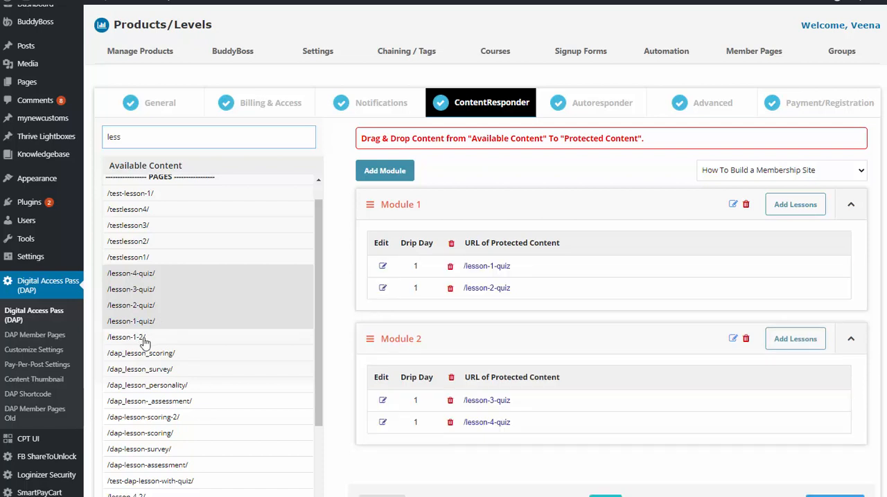
Try adding the /lesson-1-2/ page to Module 1 as protected content and delete it from the module again.
left_click_drag(142, 340, 537, 278)
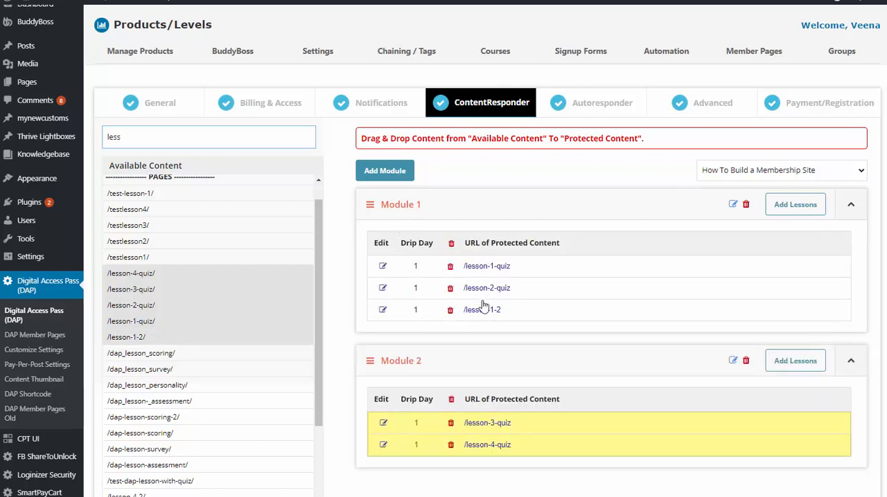
left_click(450, 312)
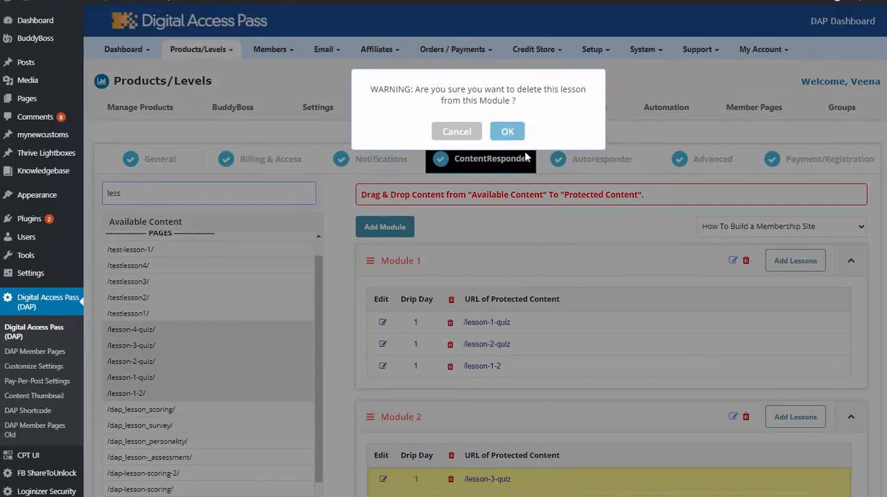
left_click(507, 132)
left_click(477, 182)
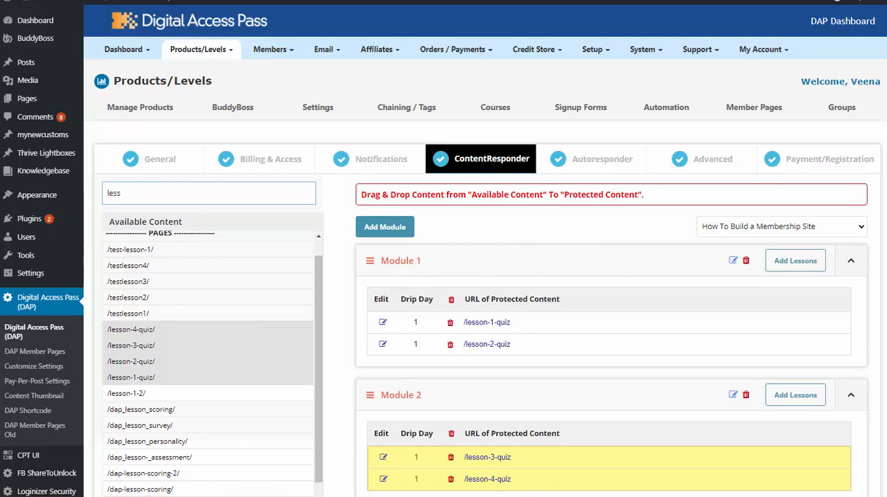
Review the pages available as lessons alongside the protected content of Module 1 and Module 2.
scroll(276, 367, "down", 2)
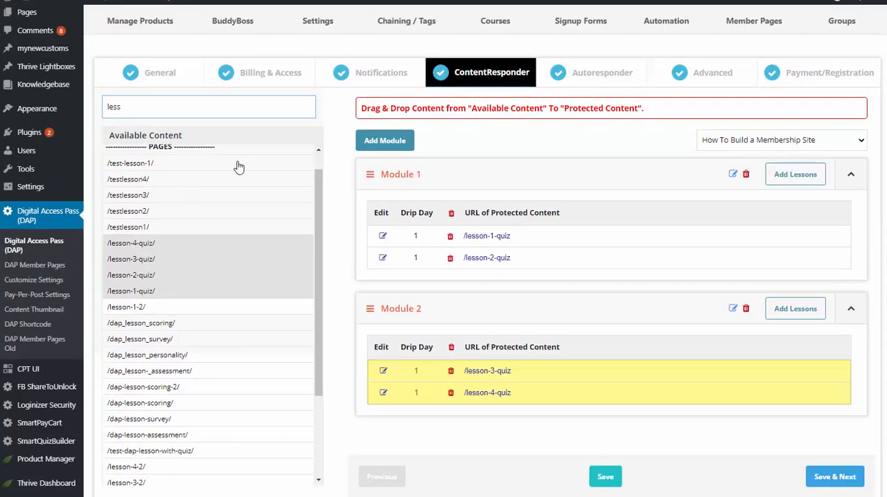
left_click_drag(321, 217, 322, 197)
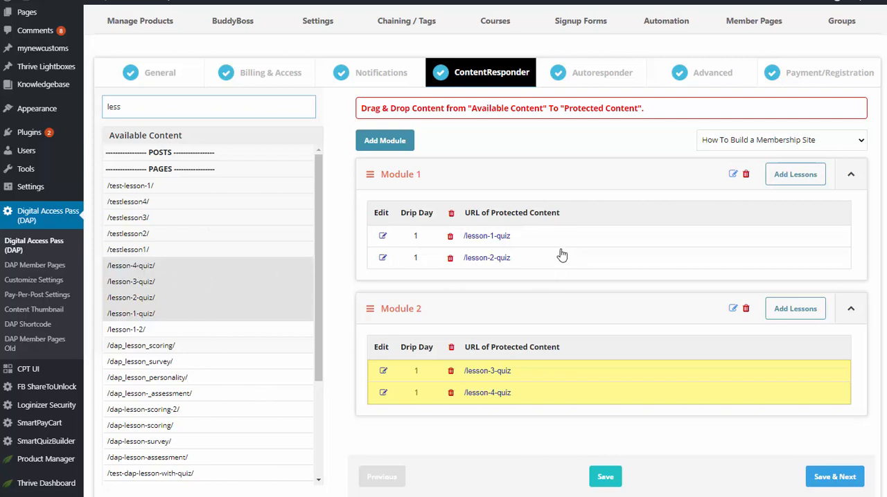
scroll(614, 331, "up", 1)
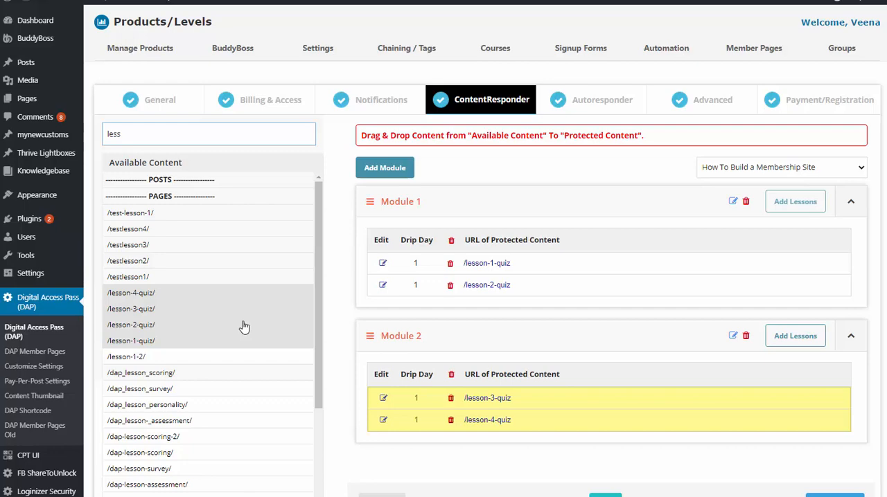
Review the product's available and assigned autoresponder emails and compare them with the welcome email in its notifications.
left_click(597, 99)
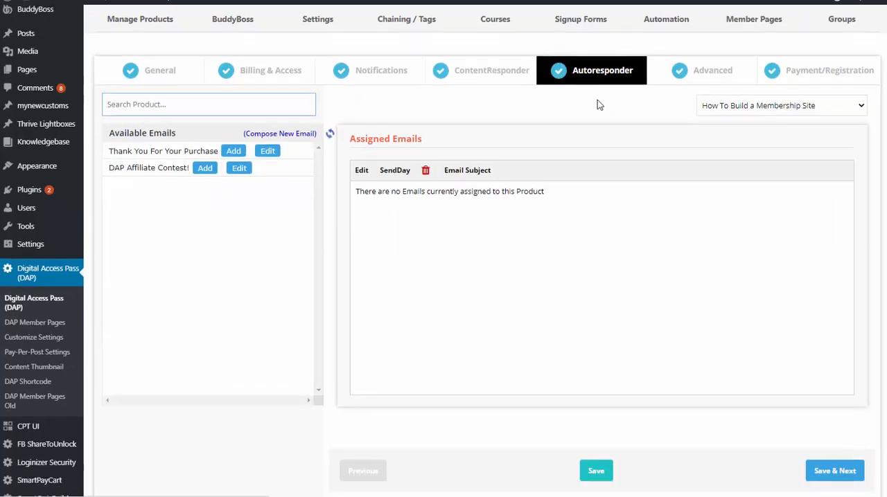
scroll(546, 173, "up", 3)
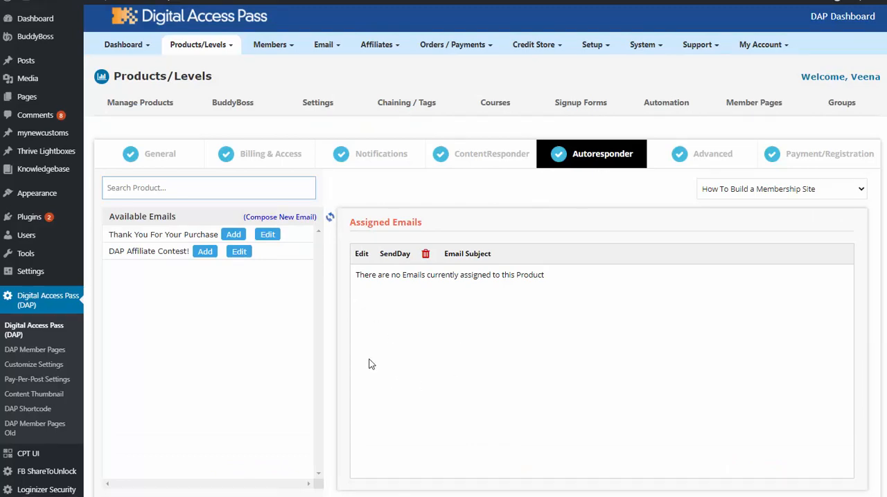
left_click(367, 154)
scroll(145, 212, "down", 2)
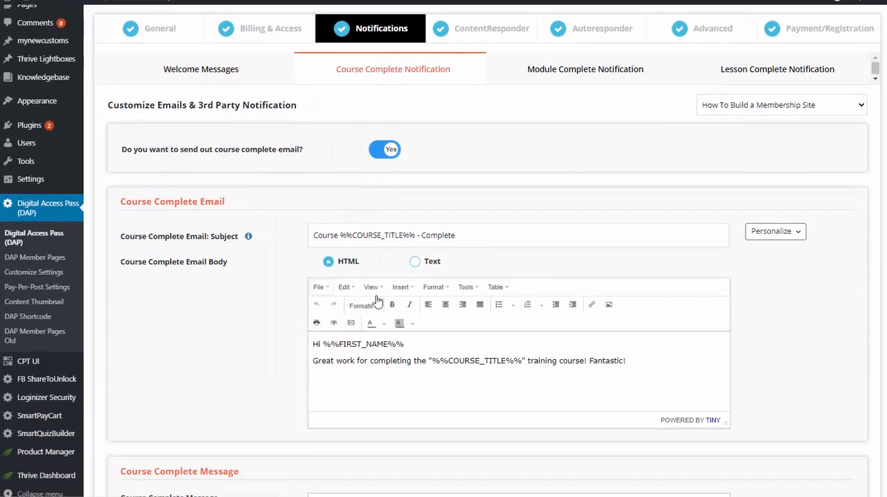
left_click(173, 66)
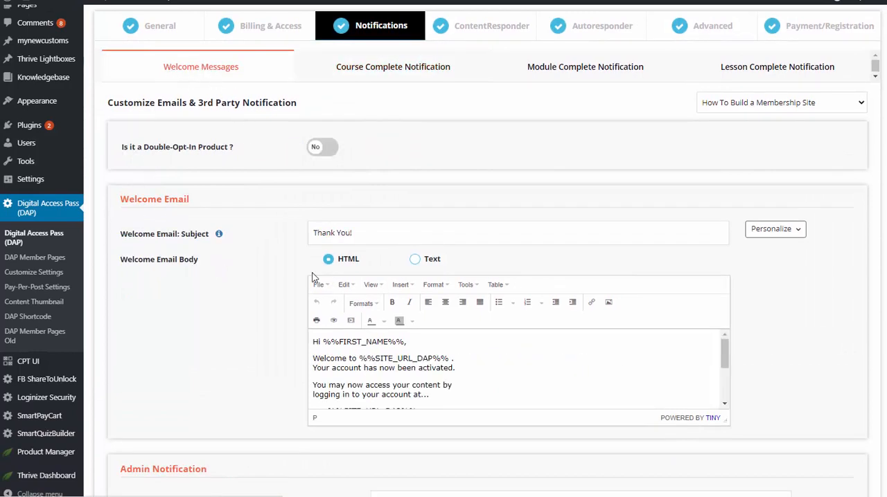
left_click(615, 29)
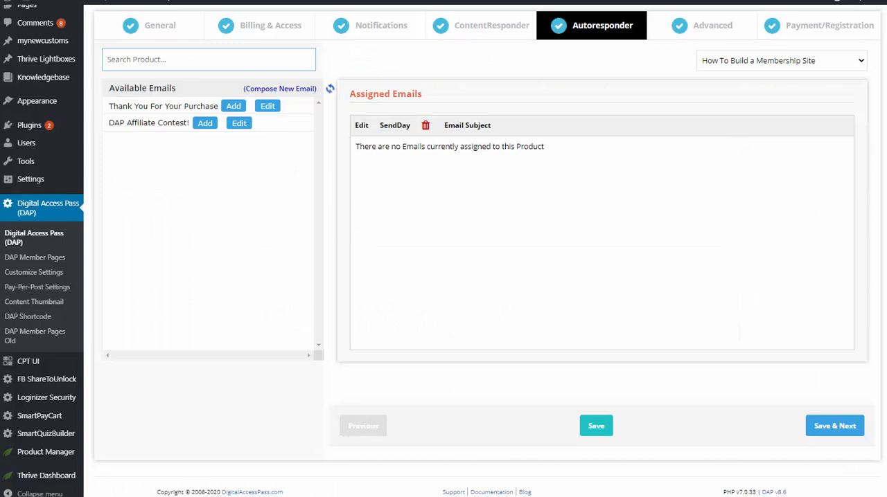
scroll(360, 230, "up", 2)
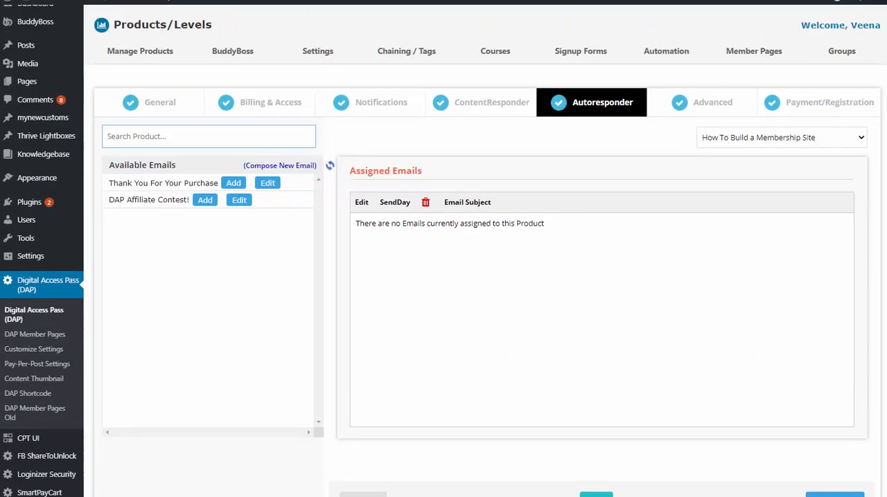
scroll(271, 173, "up", 1)
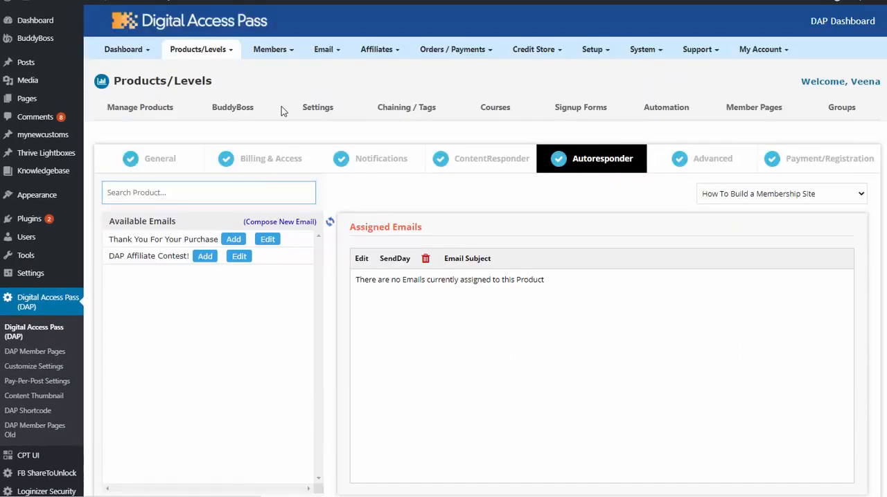
Try assigning the "Thank You For Your Purchase" email to the product with day to send 3, and remove it again.
left_click(316, 52)
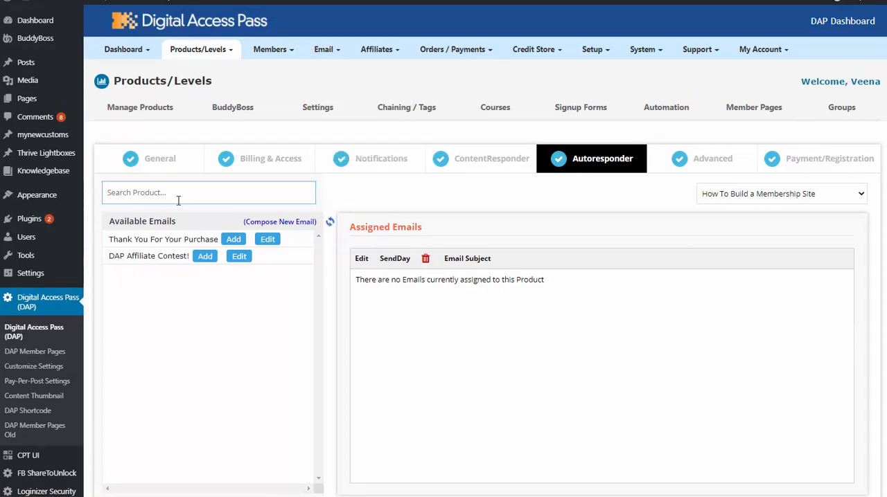
left_click(234, 239)
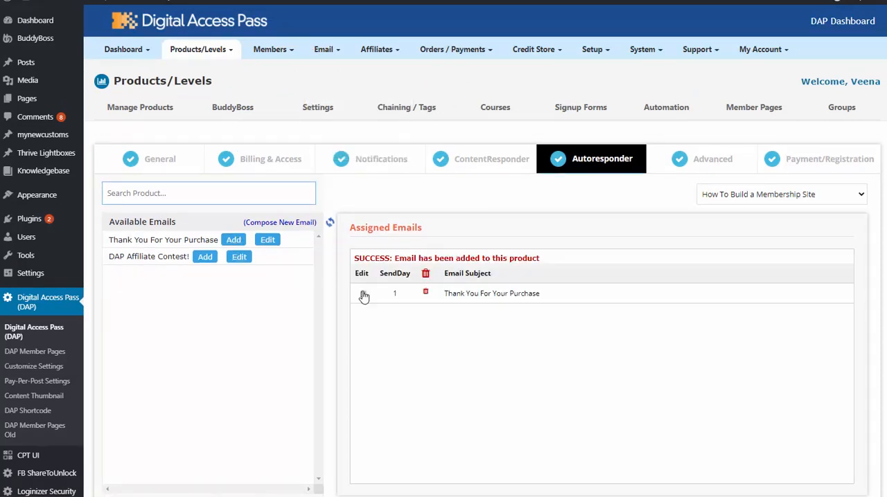
left_click(362, 293)
left_click_drag(576, 124, 407, 135)
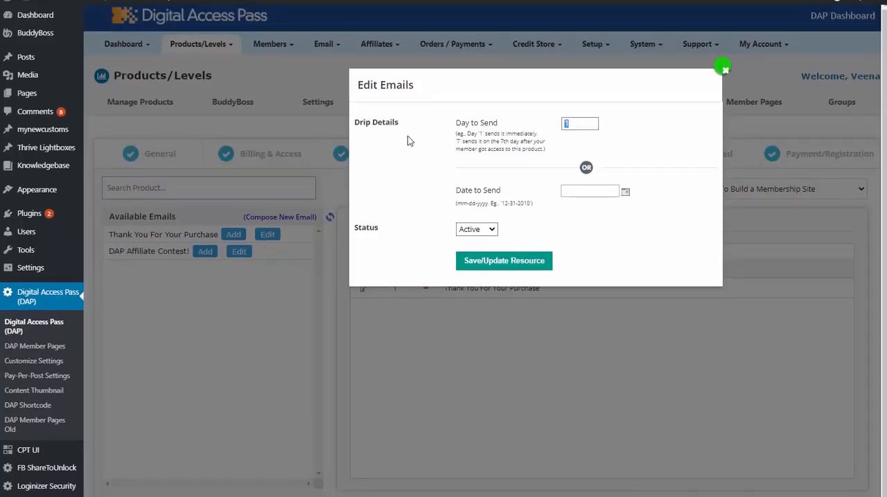
type("3")
left_click(504, 260)
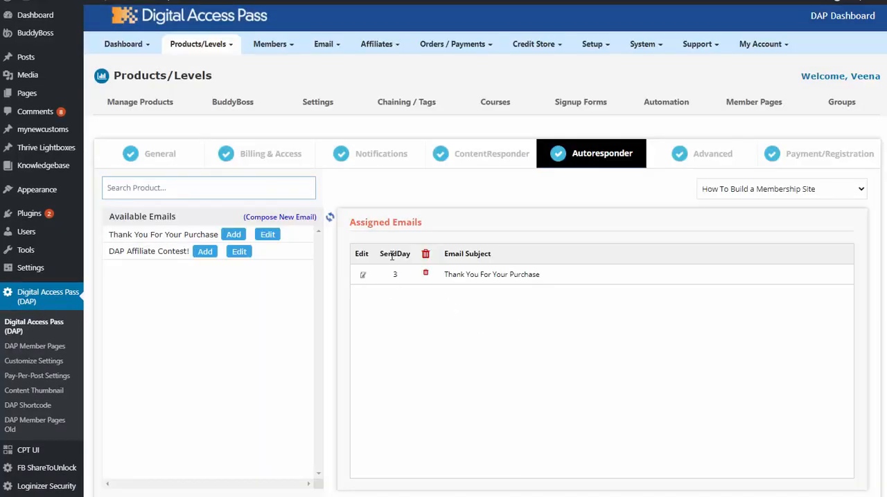
left_click(425, 274)
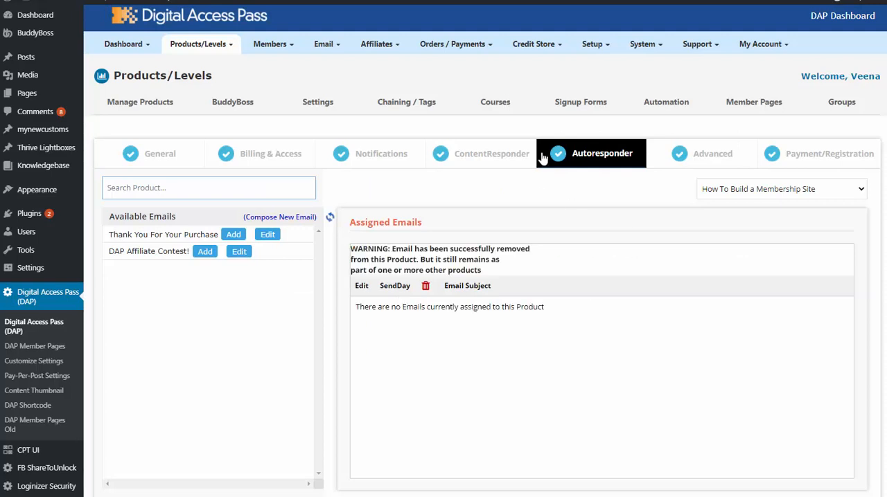
Open the product's advanced settings and try entering /error as the error page URL, clearing the entry again.
left_click(692, 151)
scroll(741, 159, "down", 2)
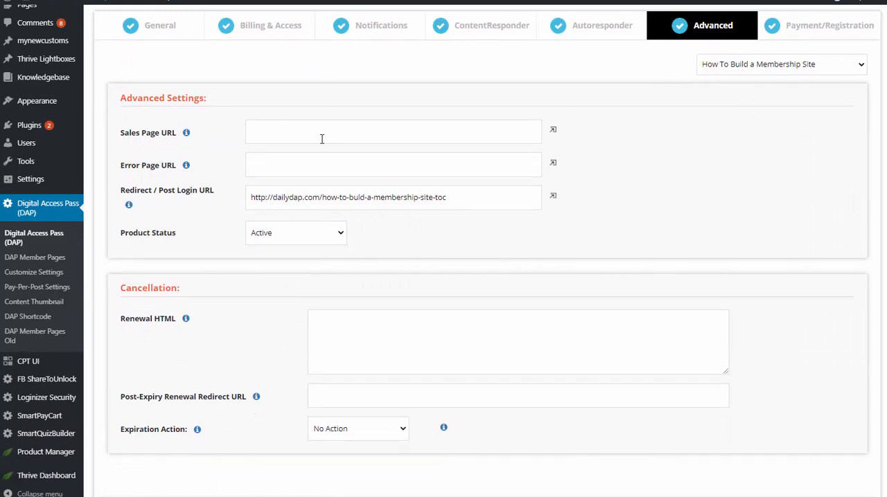
left_click(139, 175)
type("/")
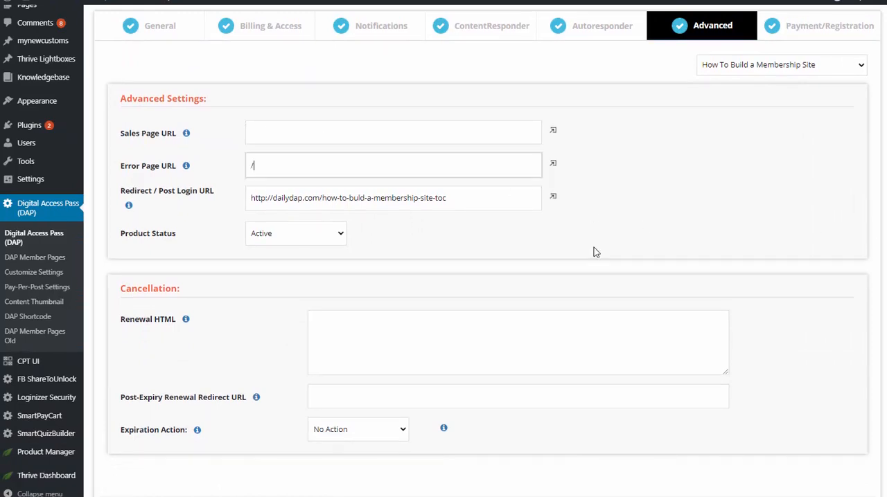
type("errror")
key("BackSpace")
key("BackSpace")
key("BackSpace")
key("BackSpace")
key("BackSpace")
key("BackSpace")
Examine the product's redirect / post login URL, including the part that points to the course's table-of-contents page.
left_click_drag(454, 197, 245, 200)
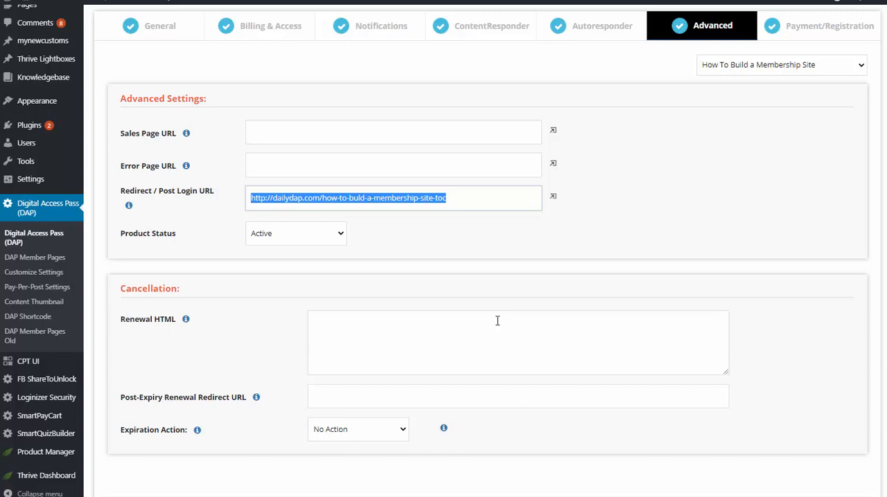
scroll(457, 222, "up", 1)
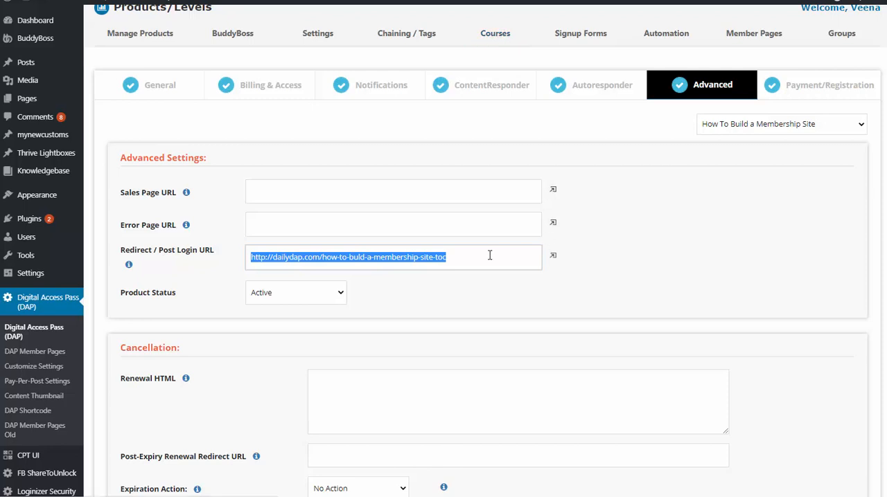
left_click(346, 260)
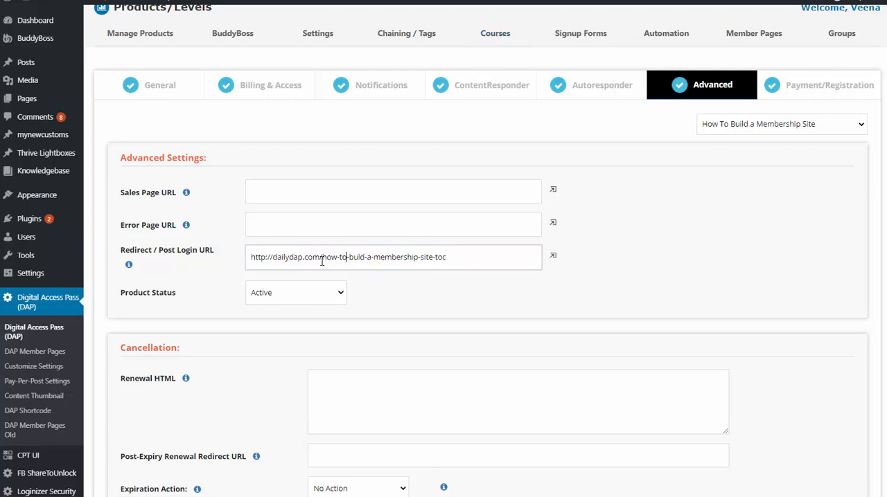
left_click_drag(322, 259, 496, 259)
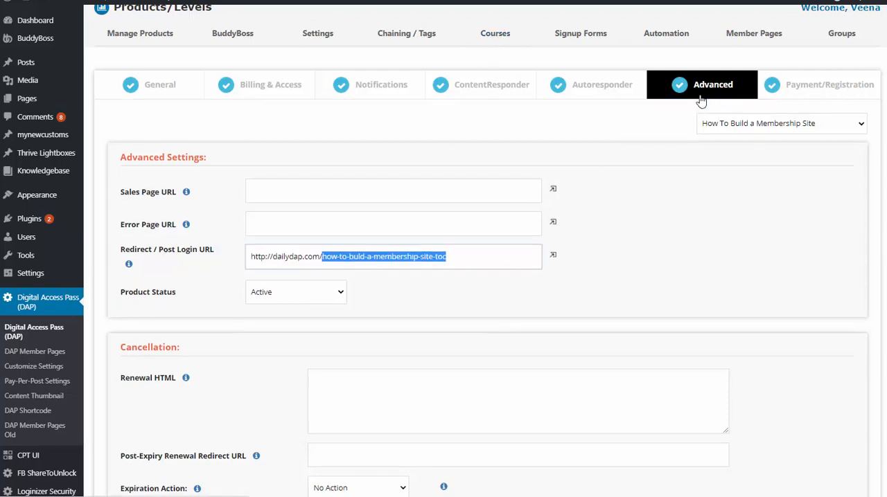
left_click(321, 256)
left_click_drag(471, 257, 223, 251)
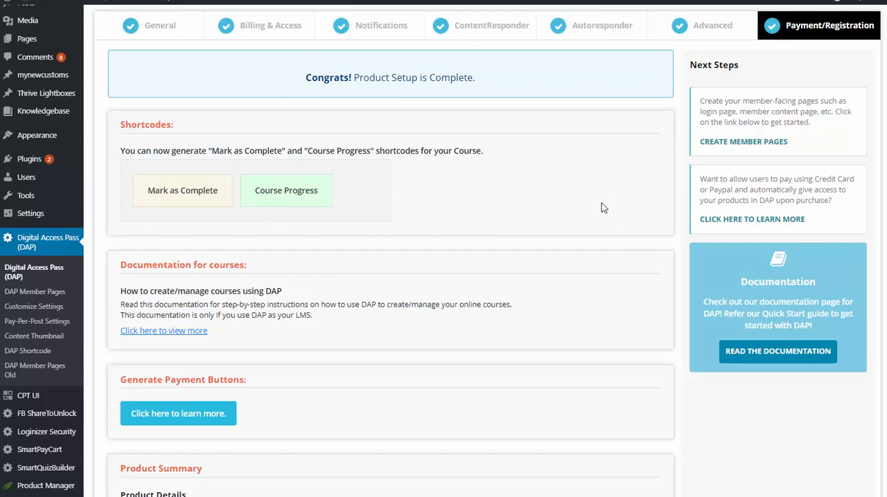
Look through the course management sections, including getting started, course outlines, student management and quiz management.
scroll(601, 203, "up", 2)
left_click(484, 97)
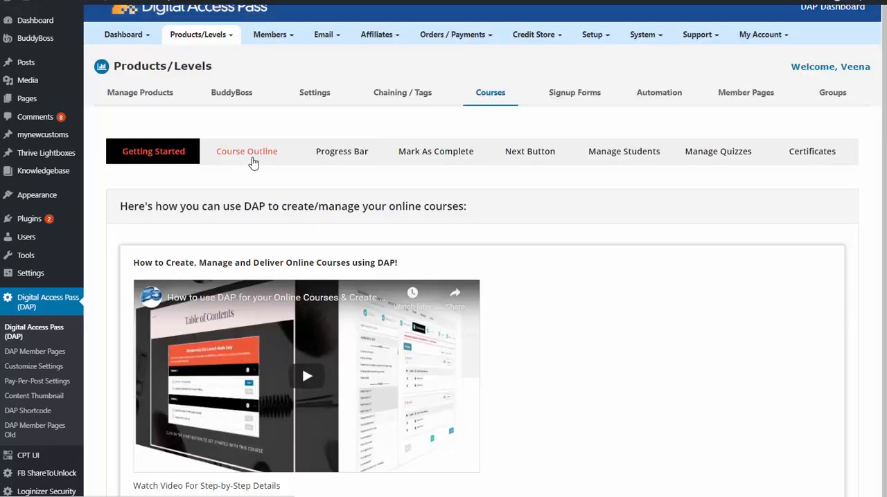
left_click(269, 158)
left_click(340, 158)
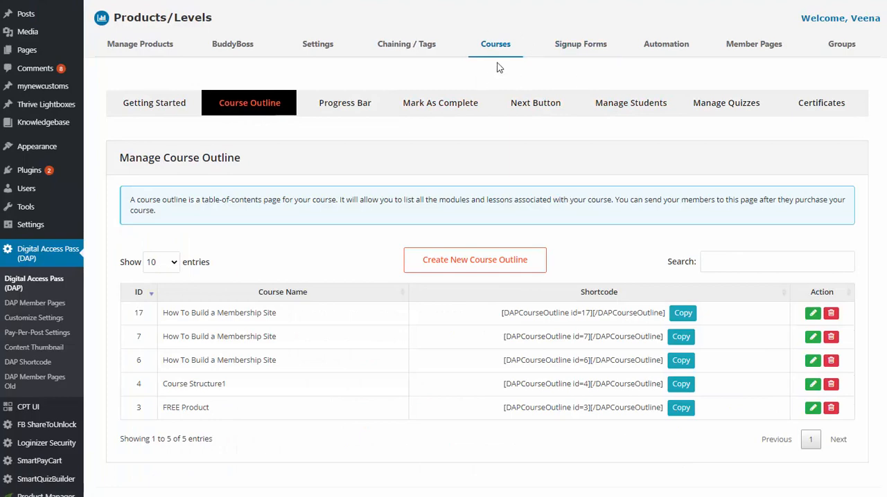
left_click(151, 113)
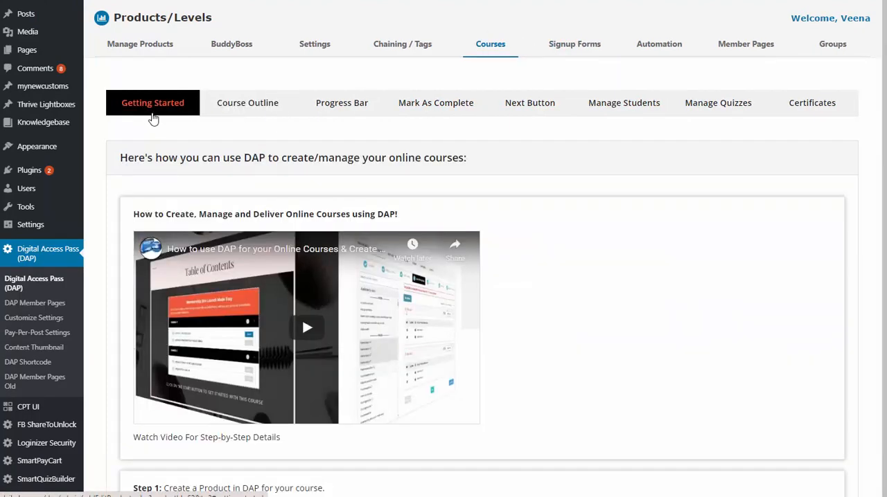
left_click(253, 111)
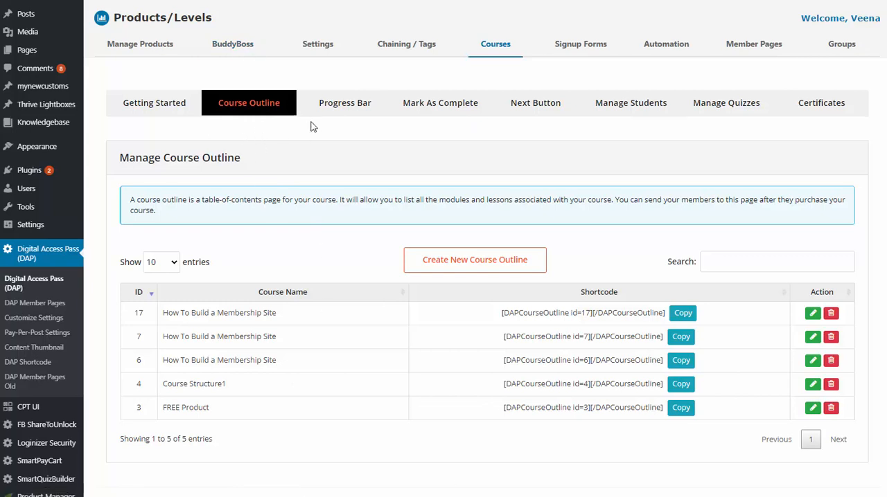
left_click(631, 103)
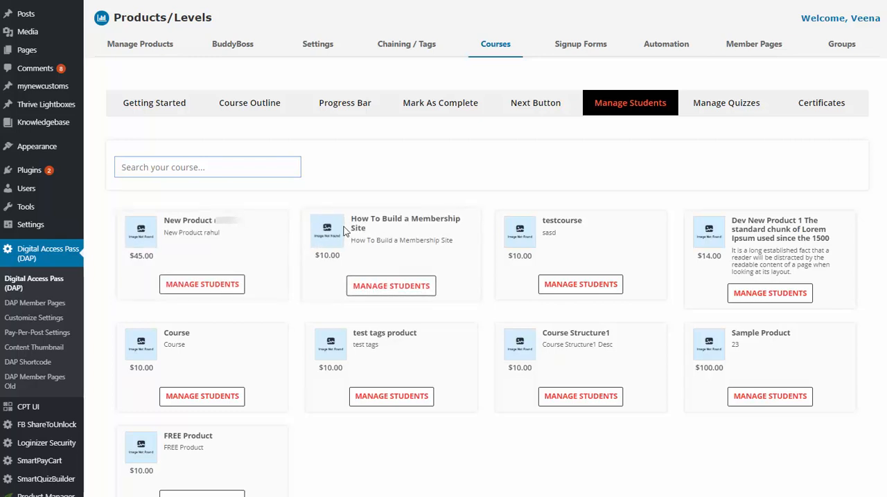
left_click(724, 106)
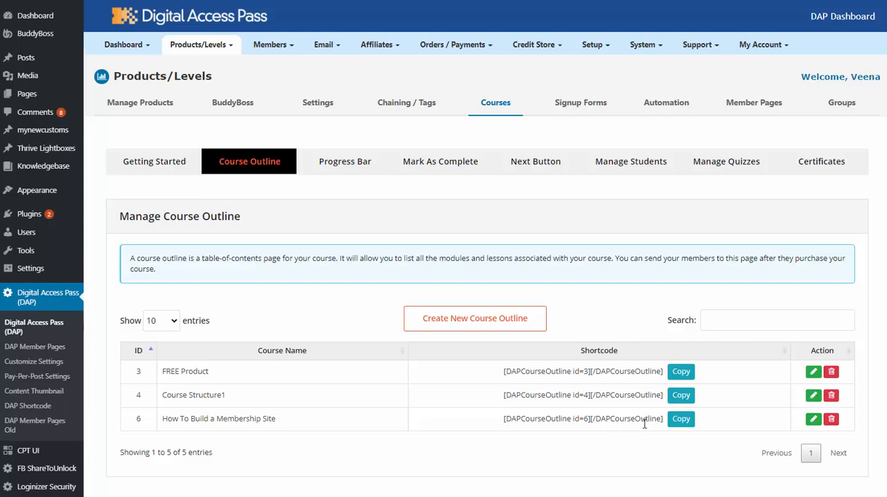
Open the How To Build a Membership Site course outline for editing and review its product selection, display options and template.
left_click(814, 420)
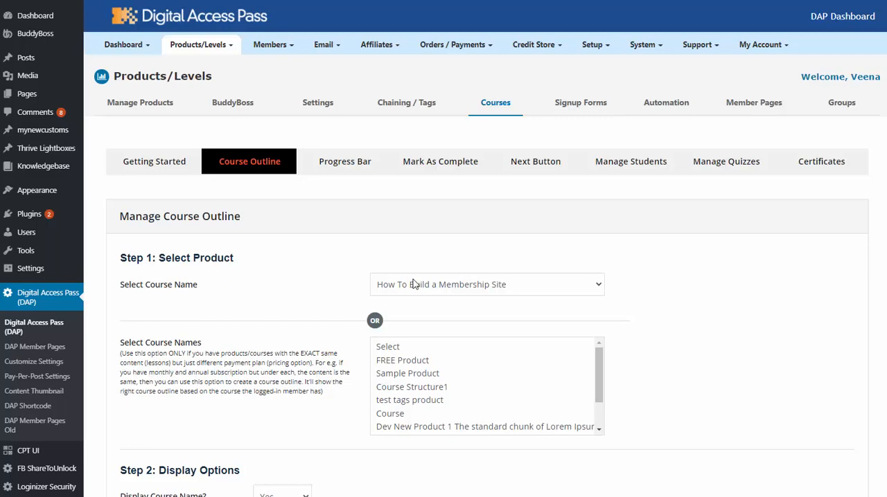
left_click(483, 287)
left_click(483, 291)
scroll(281, 201, "down", 4)
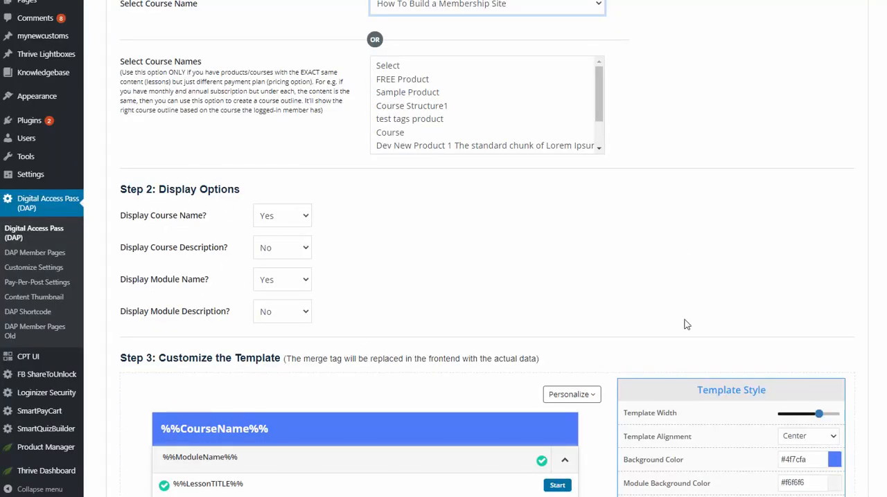
scroll(167, 200, "down", 3)
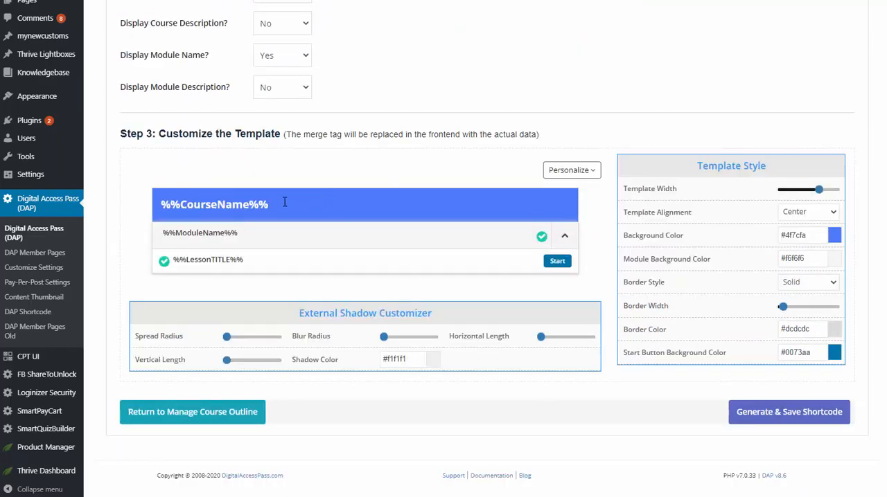
Check the course name merge tag in the outline template, generate and save the course outline shortcode, and copy it.
left_click_drag(284, 202, 88, 207)
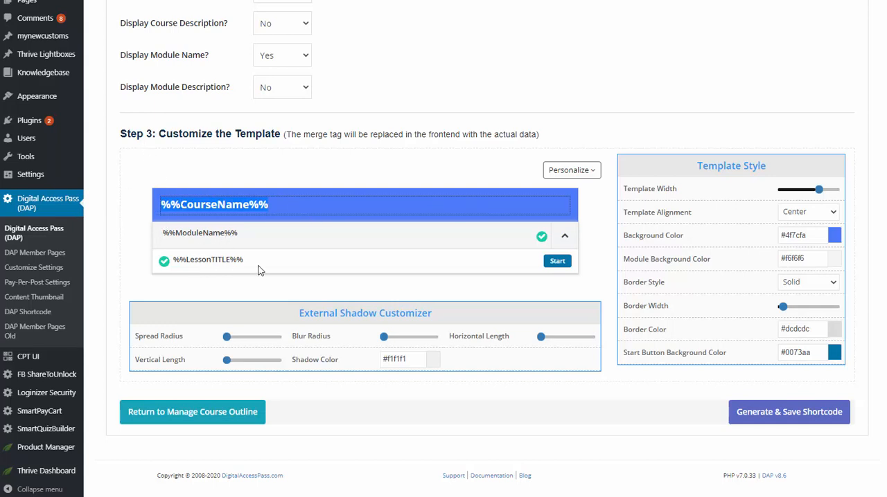
left_click(545, 441)
left_click(225, 205)
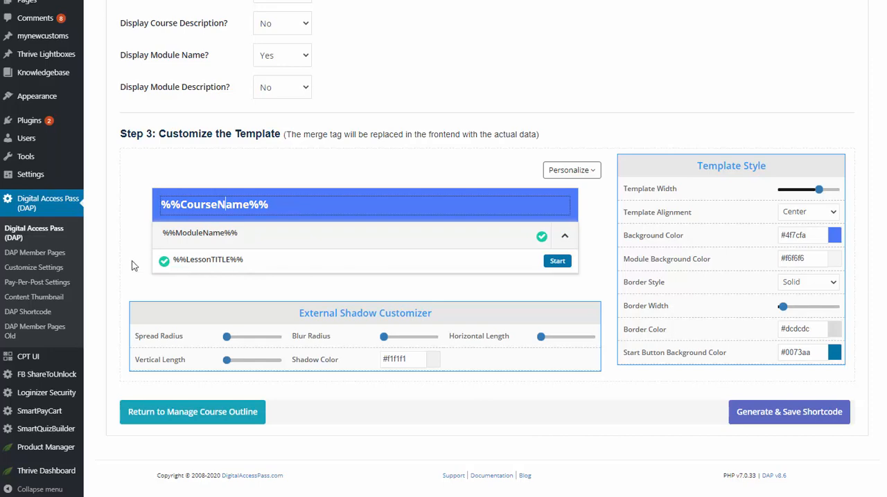
left_click(134, 266)
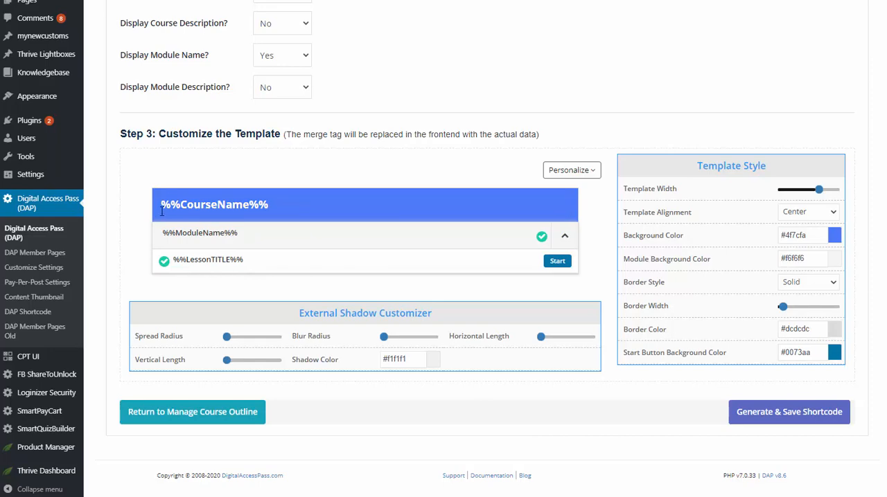
left_click(769, 414)
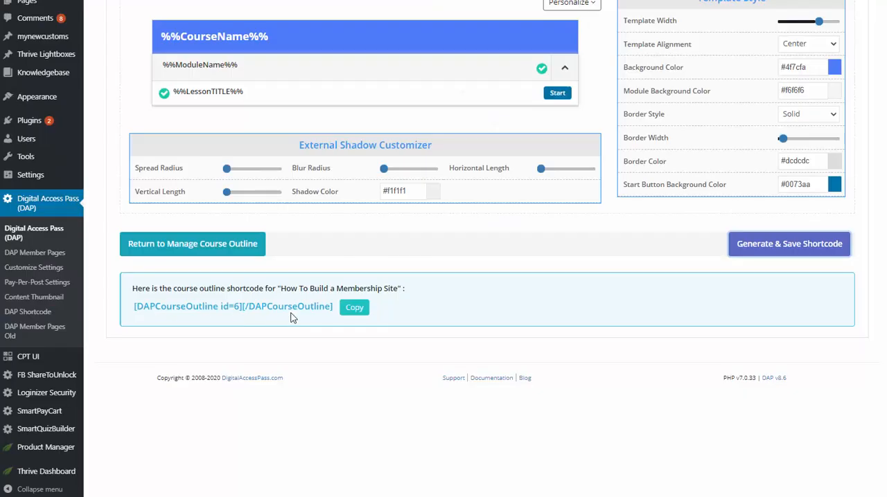
left_click(359, 312)
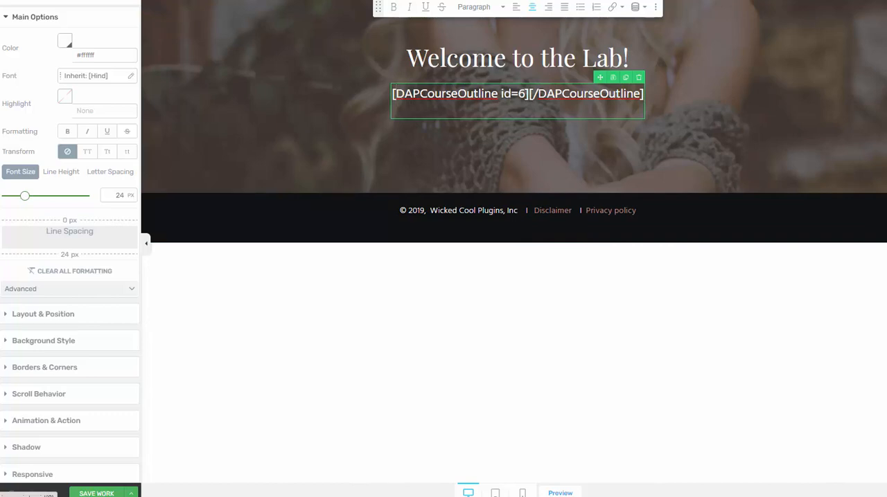
View the page displaying the course outline, start Lesson 1: Introduction, and examine the lesson page down to its progress bar.
left_click(885, 31)
left_click(601, 357)
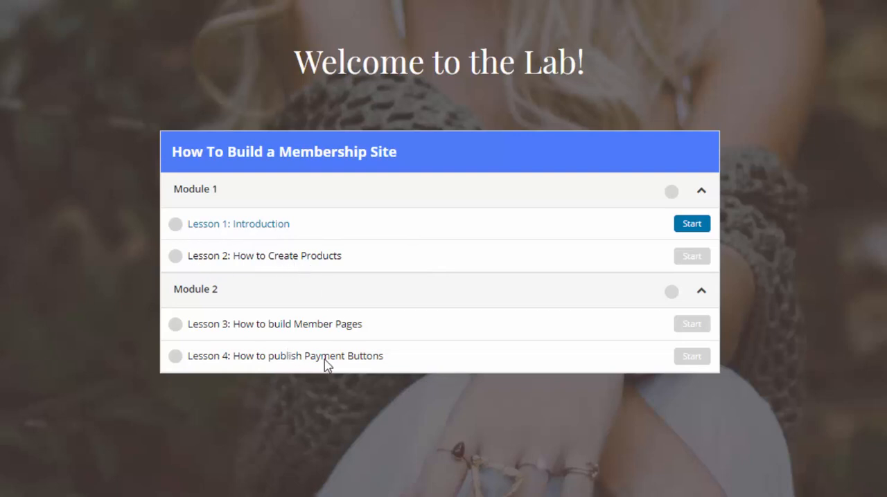
left_click(690, 224)
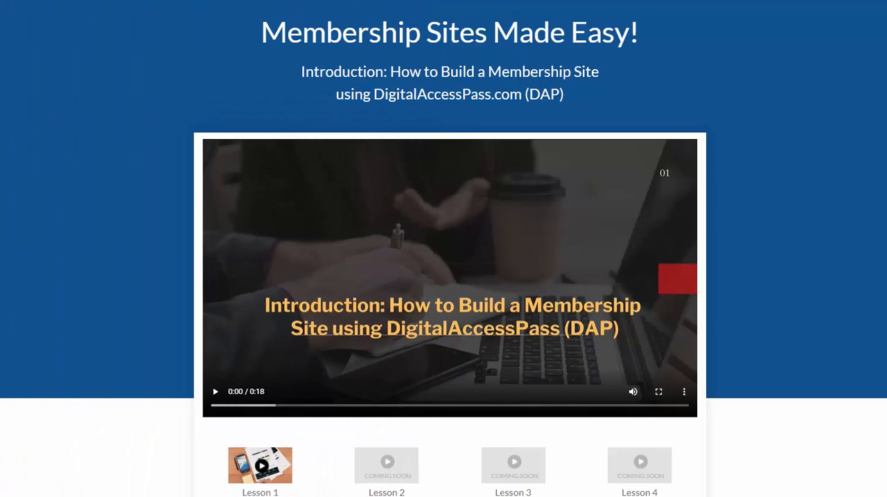
scroll(443, 256, "down", 1)
scroll(444, 249, "down", 5)
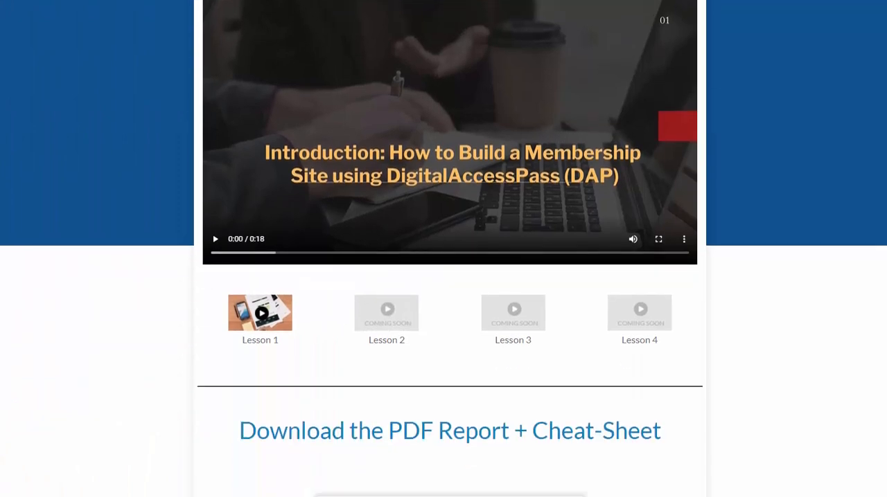
scroll(797, 143, "down", 6)
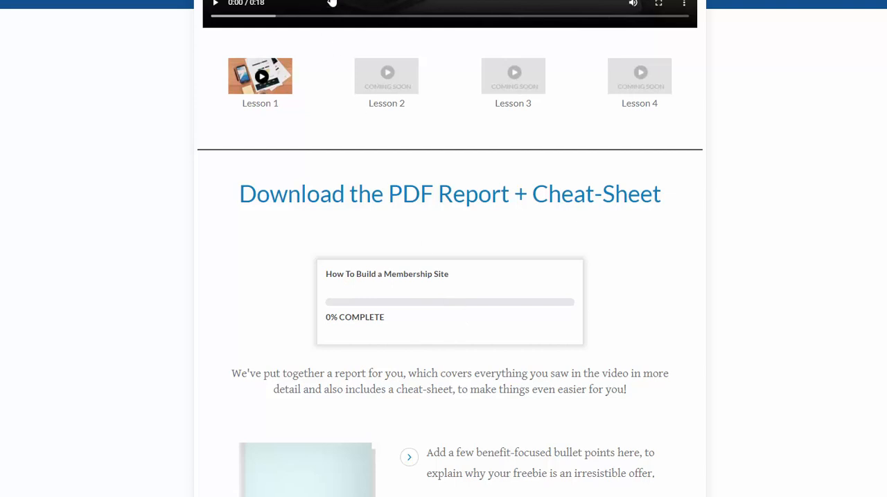
Open the newest How To Build a Membership Site progress bar for editing and review its product selection, display options and template merge tags.
right_click(331, 2)
left_click(398, 4)
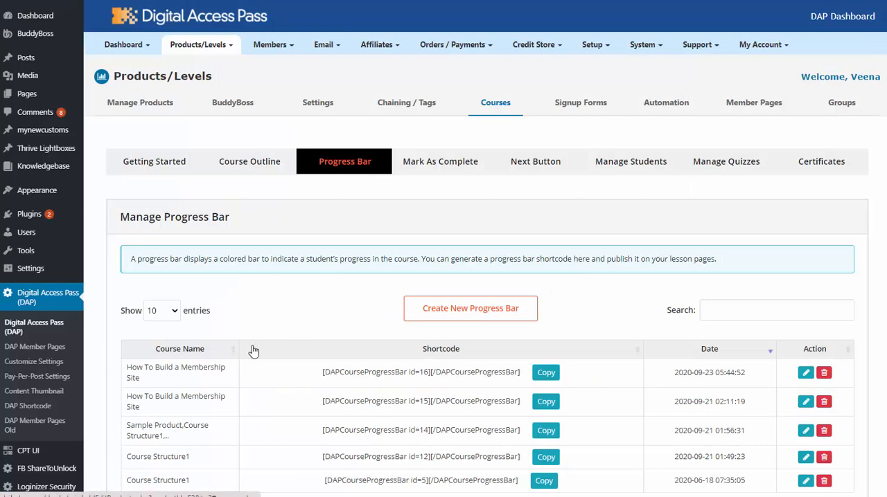
left_click(805, 374)
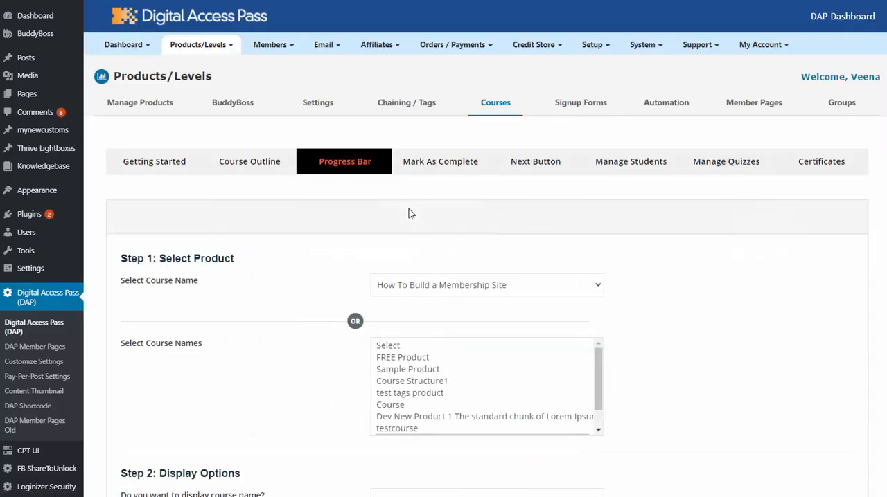
scroll(259, 149, "down", 2)
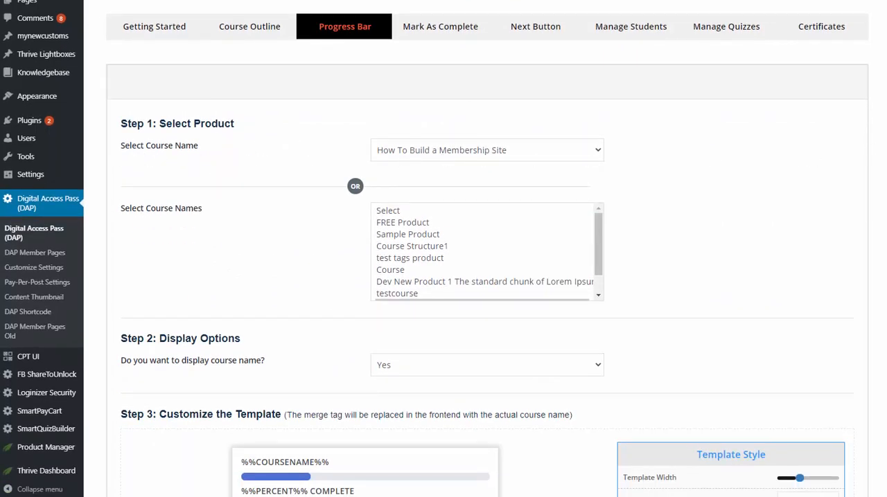
scroll(206, 222, "down", 3)
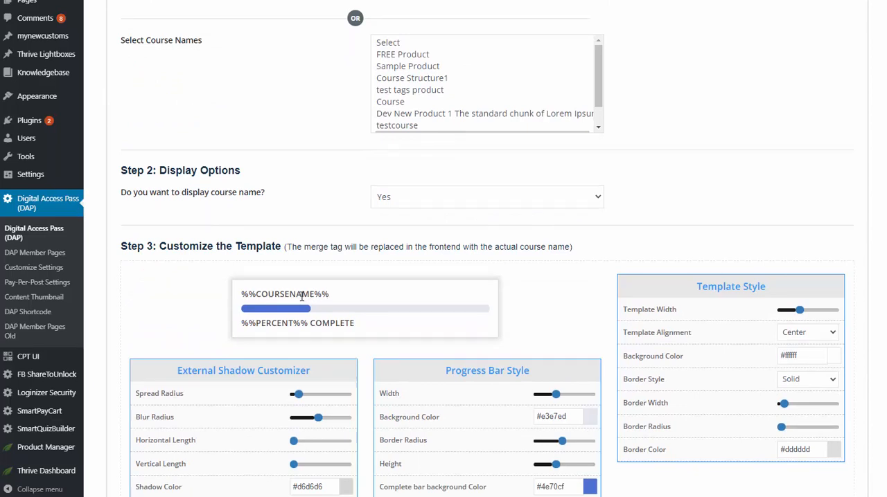
left_click(391, 201)
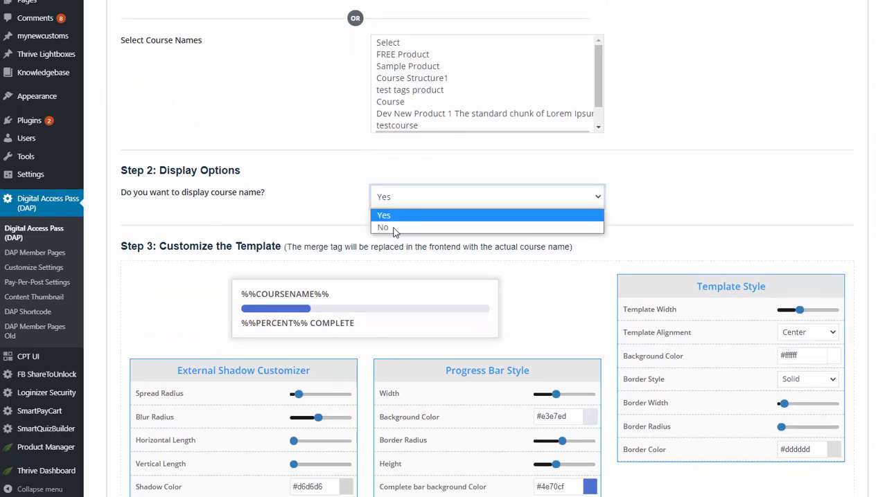
left_click(344, 199)
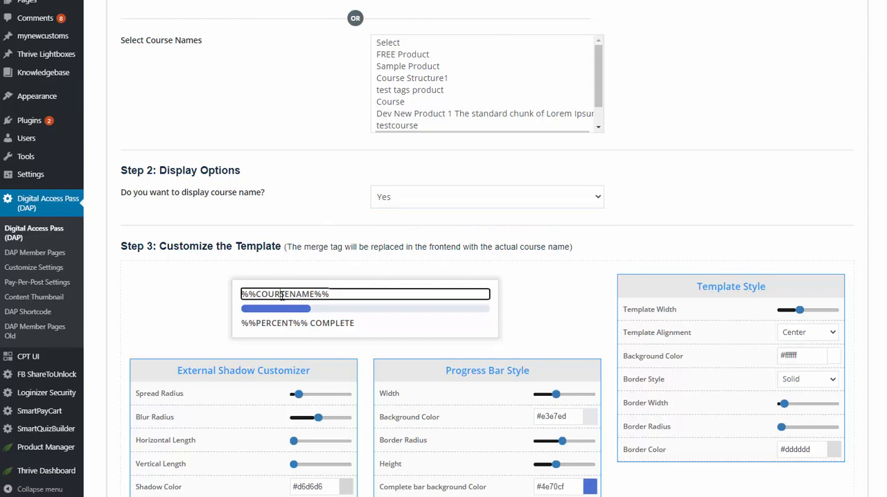
scroll(292, 182, "down", 2)
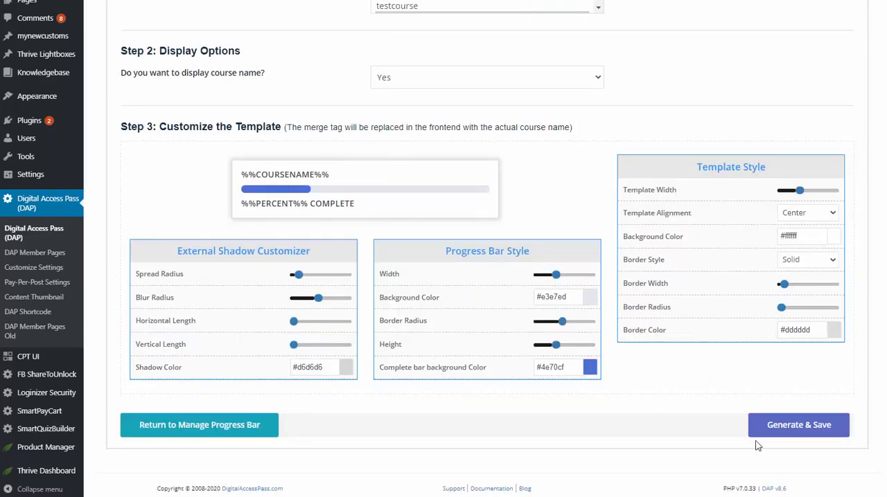
Generate and save the progress bar shortcode for How To Build a Membership Site, and select the shortcode text.
left_click(785, 430)
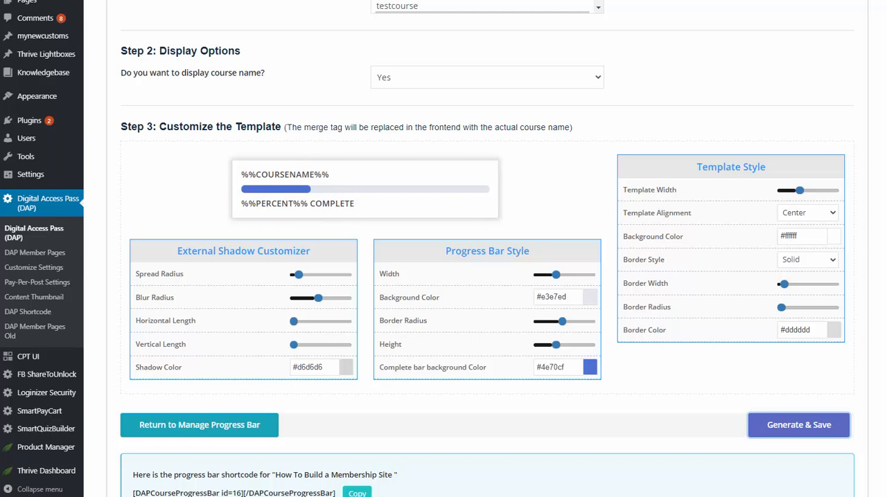
scroll(190, 437, "down", 2)
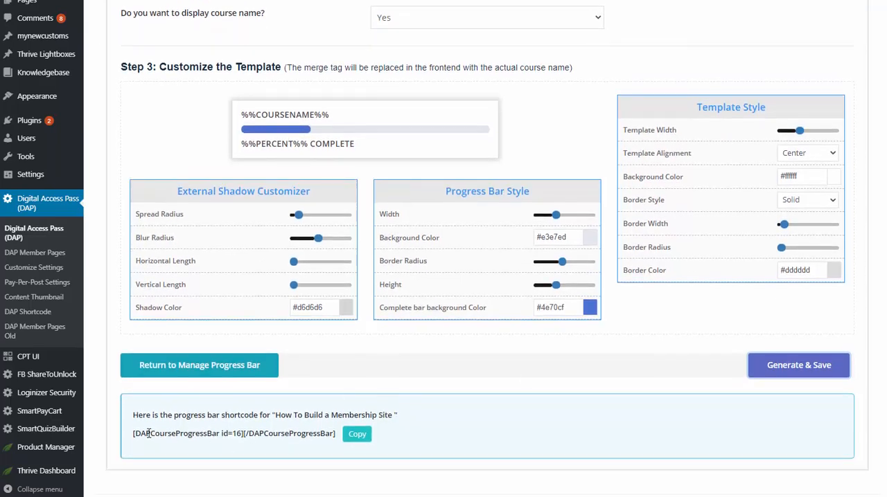
triple_click(133, 435)
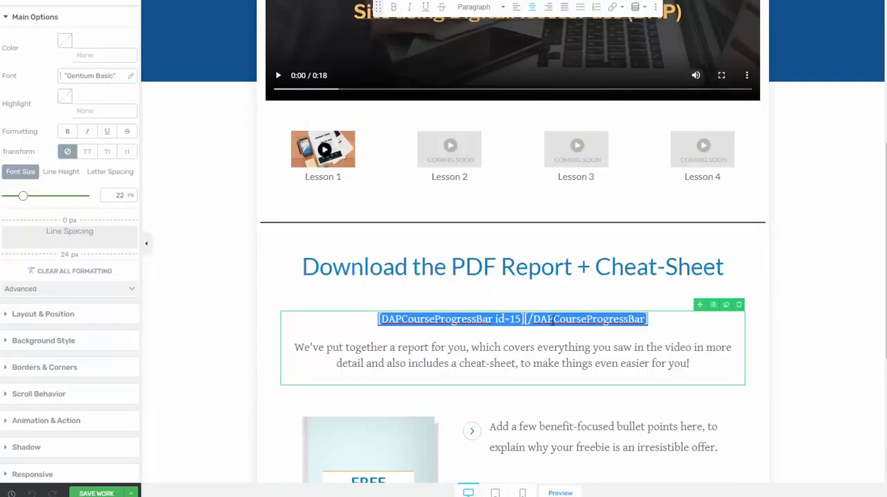
In the lesson page editor, locate the DAPLessonComplete shortcode below the free report section and highlight it.
scroll(845, 173, "down", 2)
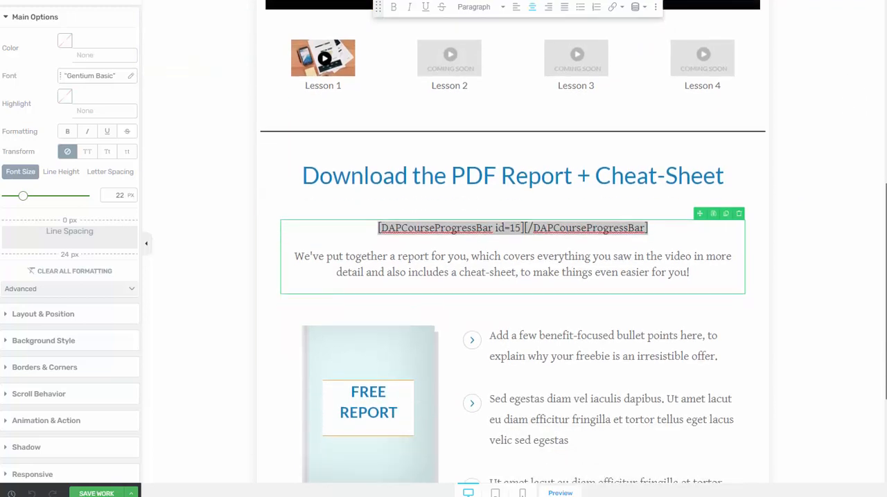
scroll(513, 277, "down", 3)
left_click(510, 379)
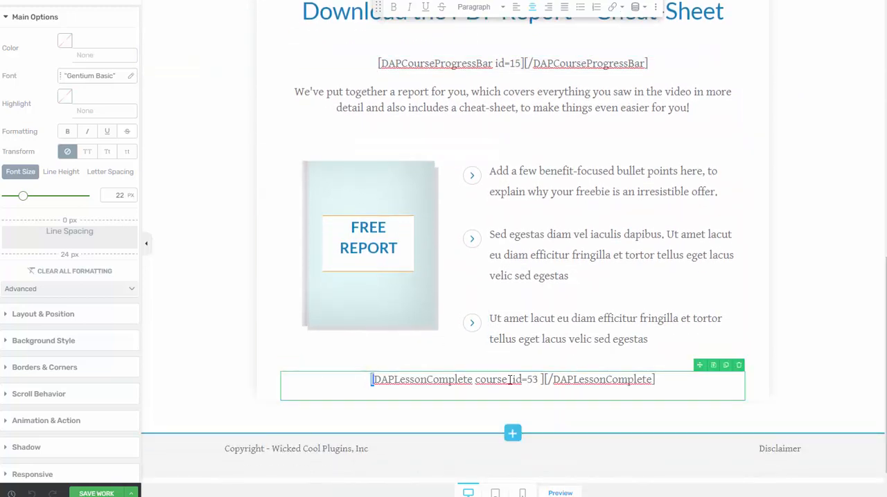
left_click_drag(510, 379, 670, 379)
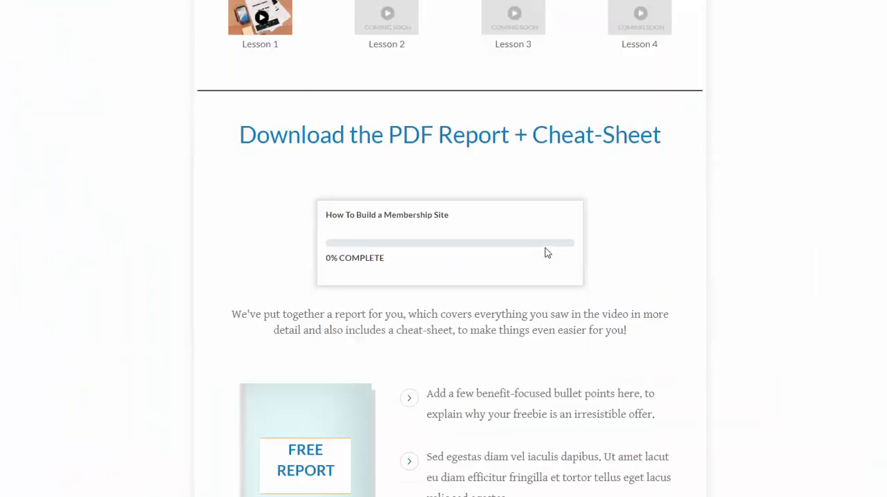
Examine the lesson page's embedded quiz questions and the Mark As Complete button beneath them.
scroll(548, 257, "down", 10)
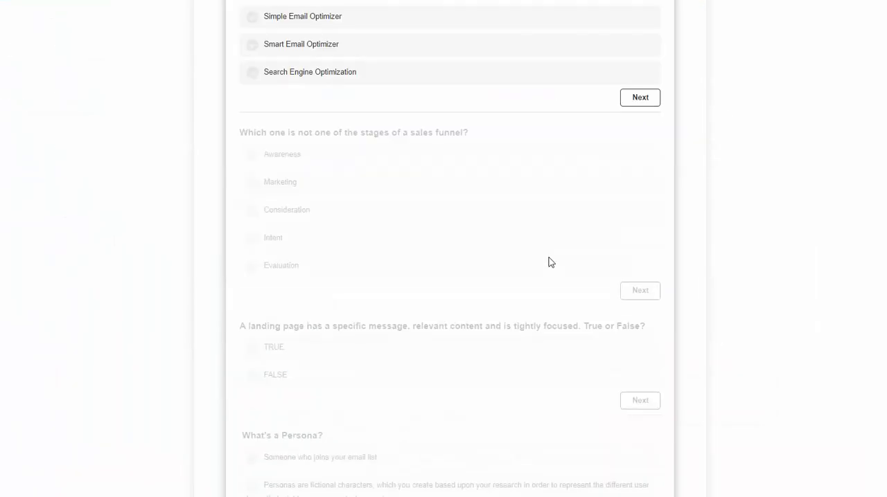
scroll(561, 312, "down", 3)
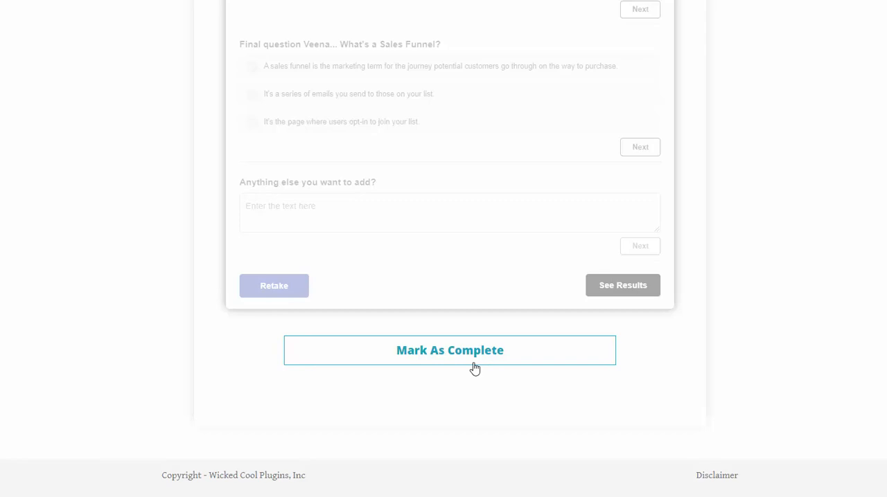
scroll(474, 368, "up", 10)
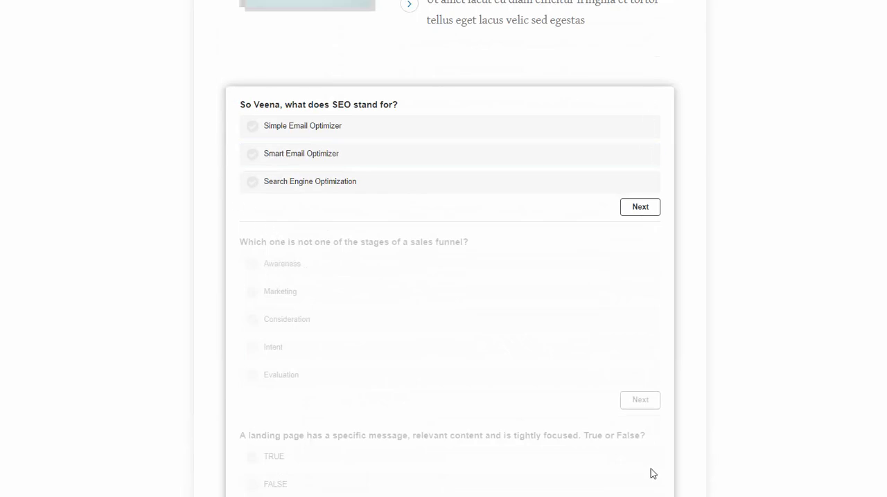
scroll(645, 304, "down", 9)
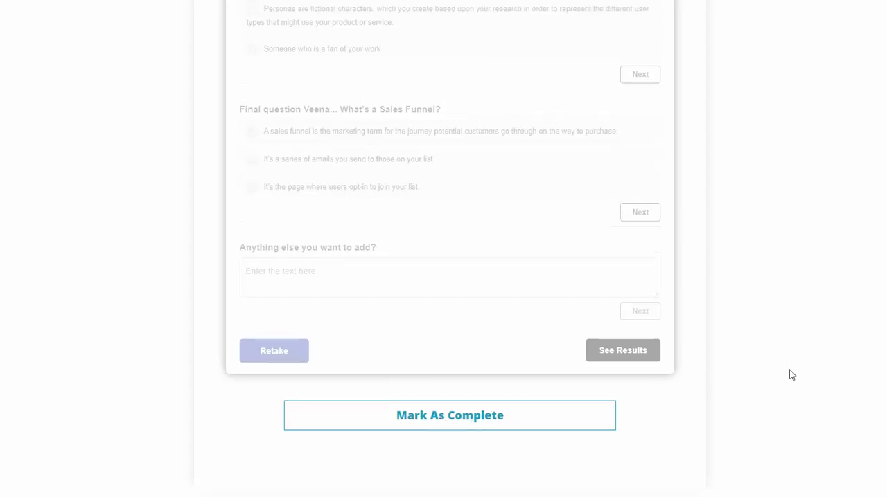
left_click(443, 416)
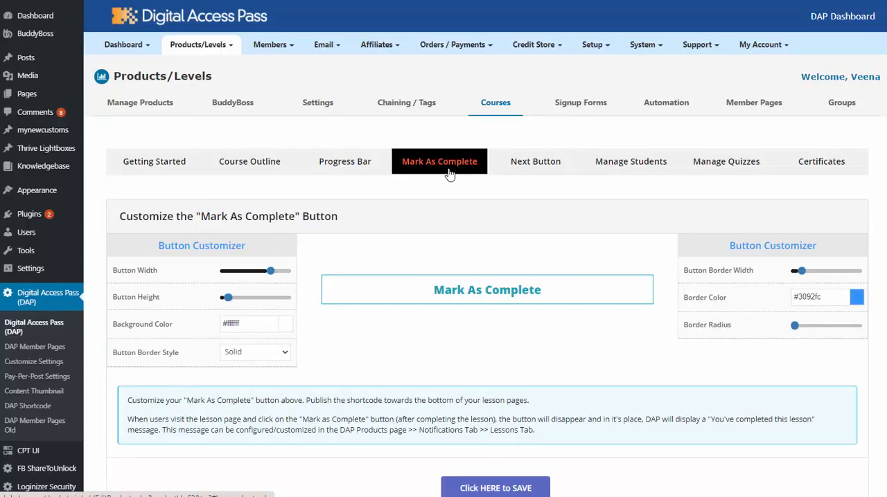
Review the Mark As Complete button customizer and highlight the shortcode listed for the How To Build a Membership Site course.
scroll(485, 152, "down", 2)
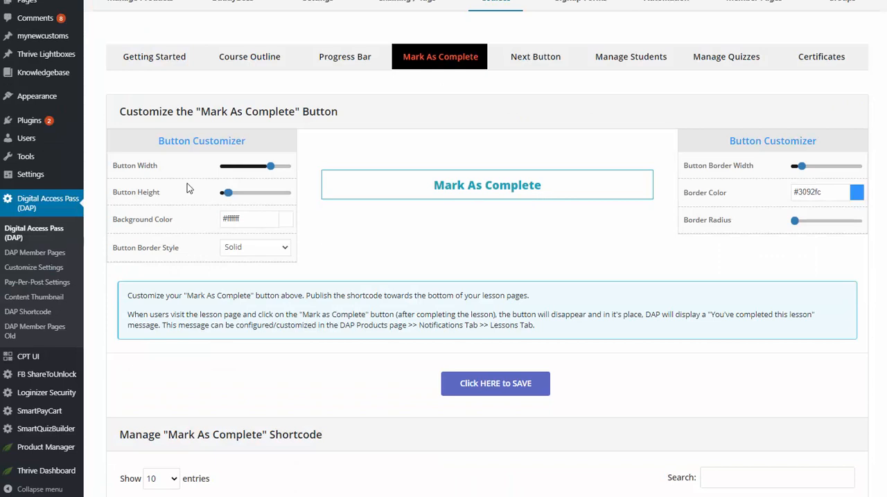
left_click(458, 185)
scroll(329, 333, "down", 4)
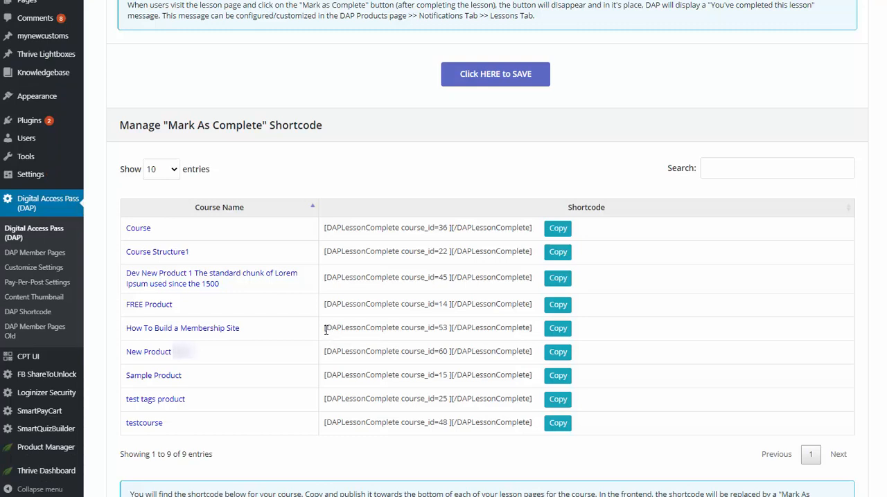
left_click_drag(321, 333, 530, 332)
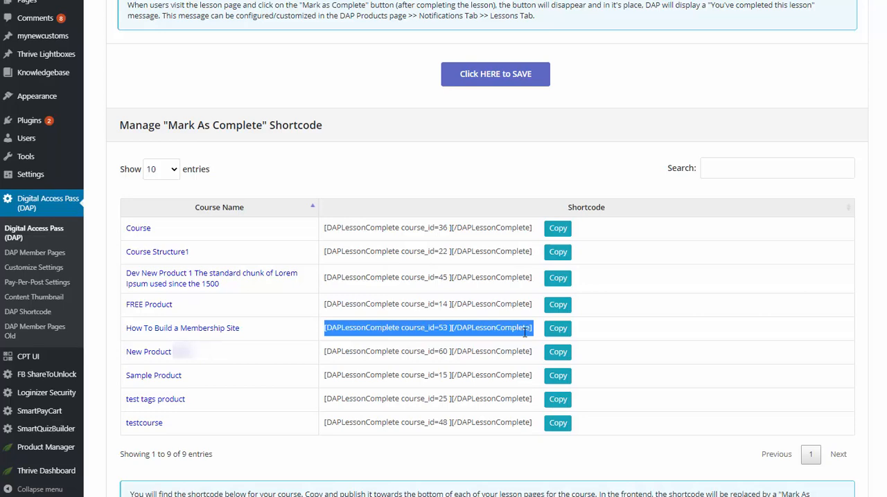
scroll(524, 334, "up", 5)
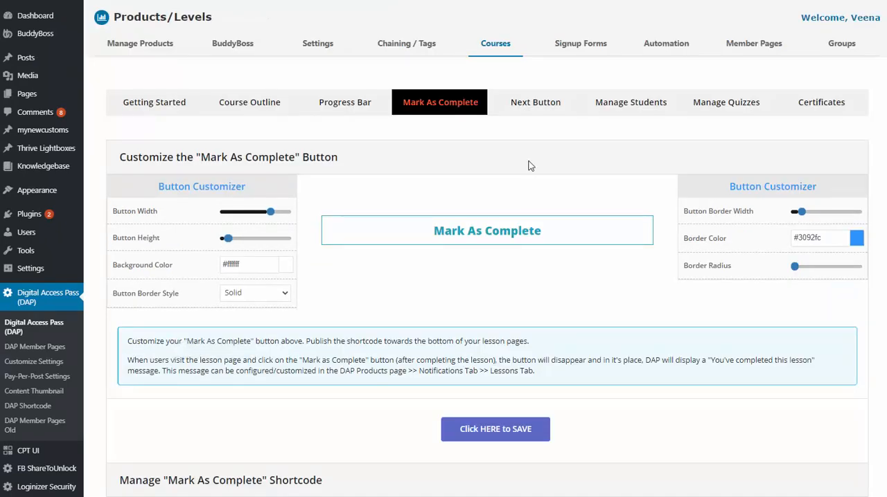
Check the Next Button customizer, and view the first student's progress details for the How To Build a Membership Site course.
left_click(531, 104)
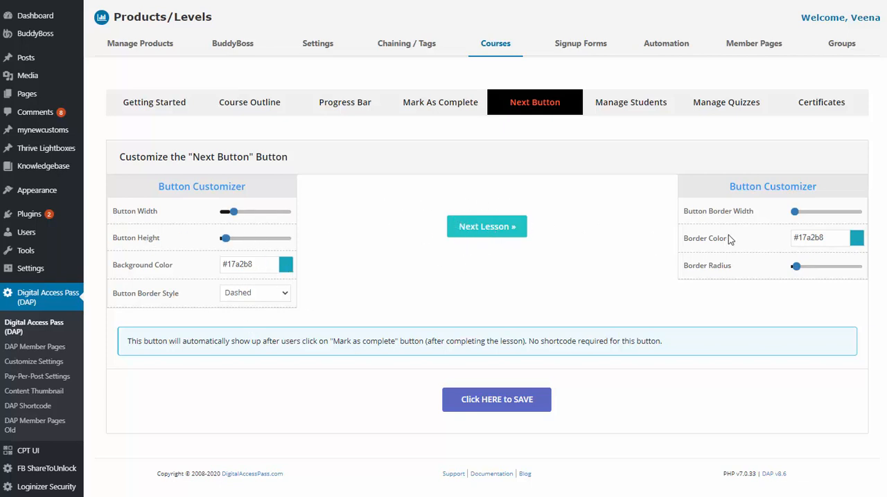
left_click(612, 102)
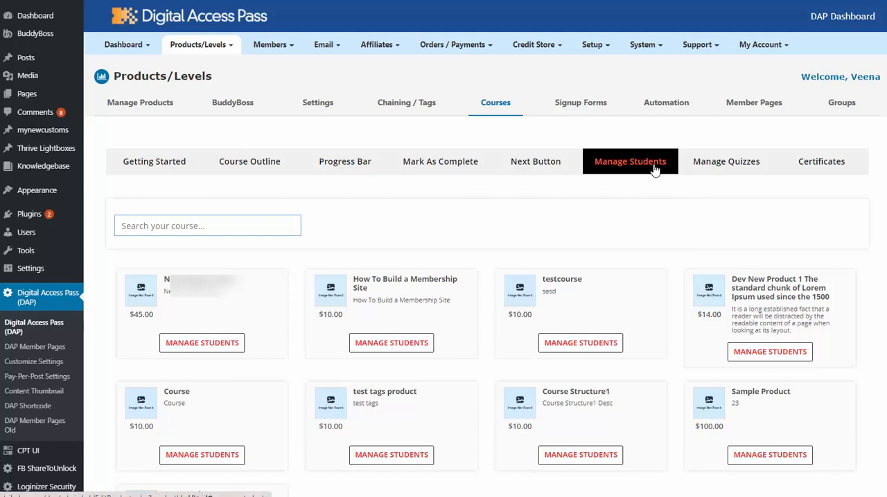
left_click(393, 345)
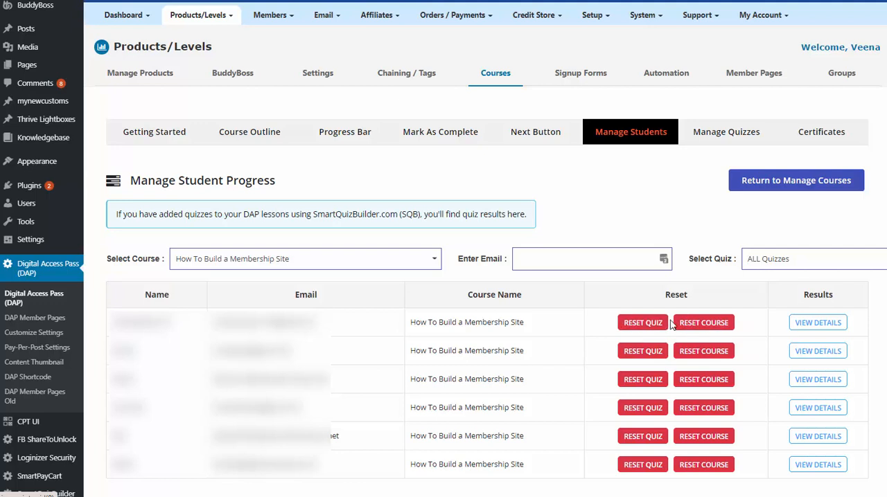
left_click(811, 328)
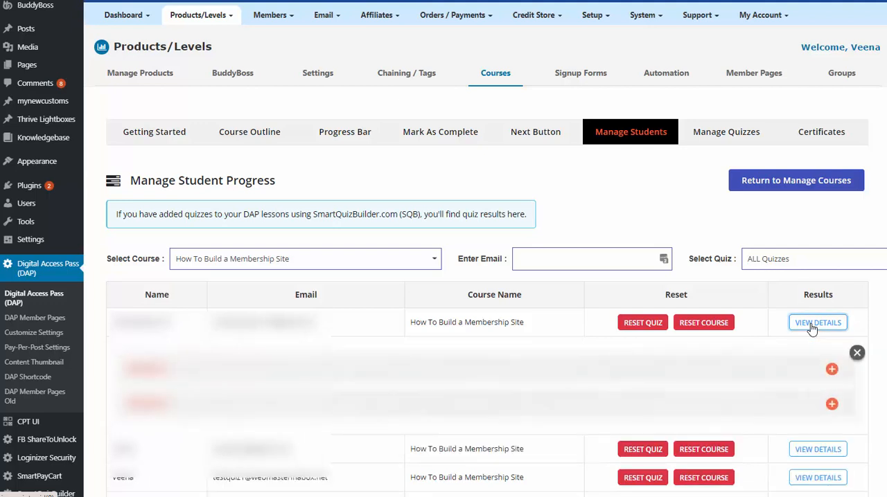
left_click(718, 375)
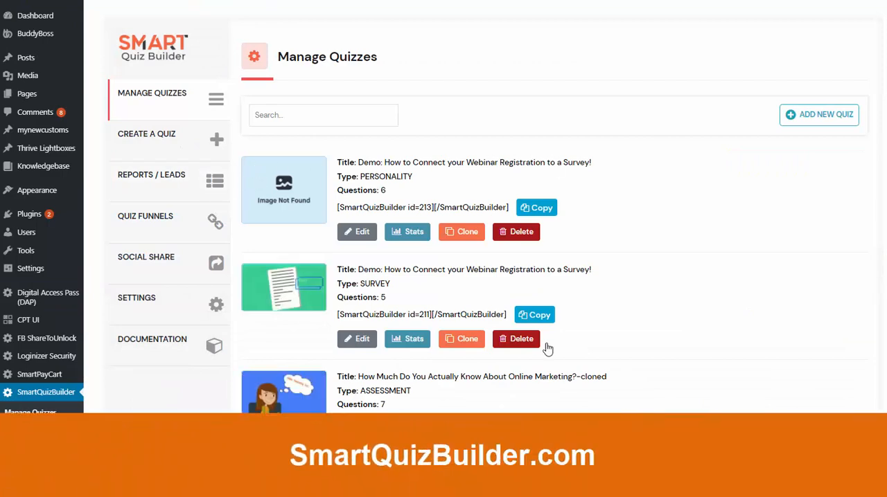
In SmartQuizBuilder, open the six-question assessment "How Much Do You Actually Know About Online Marketing?" for editing.
scroll(548, 349, "down", 1)
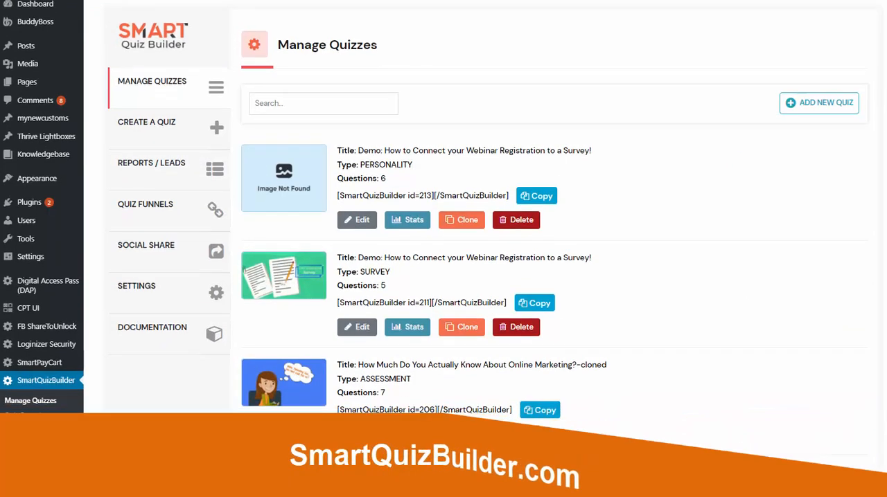
scroll(547, 277, "down", 5)
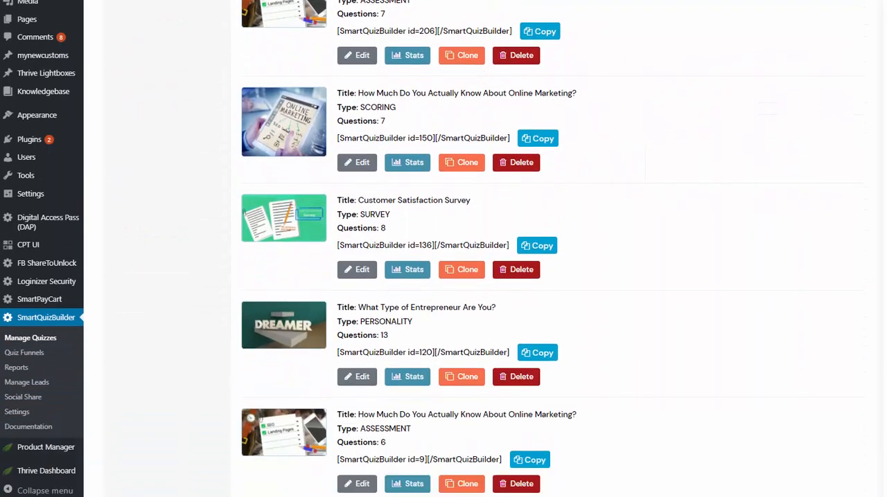
scroll(395, 382, "down", 1)
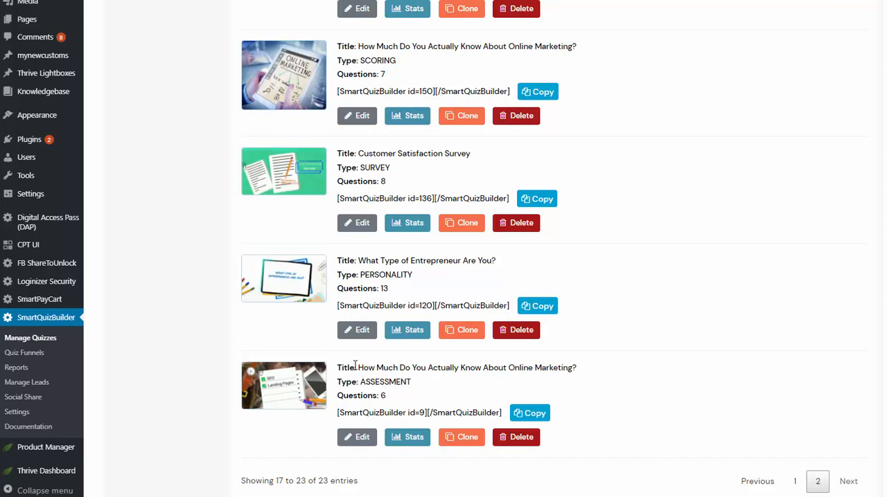
left_click(358, 437)
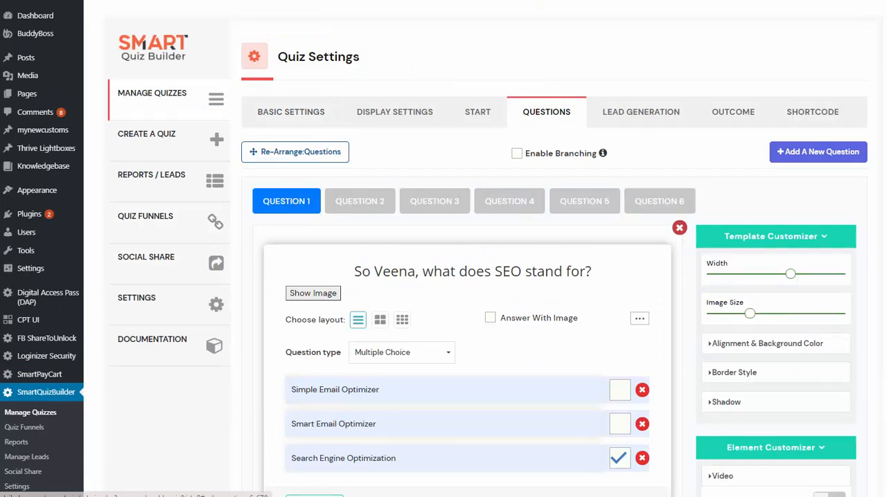
Look over Question 1's answers, its additional options and the available question types without changing them.
scroll(443, 277, "down", 1)
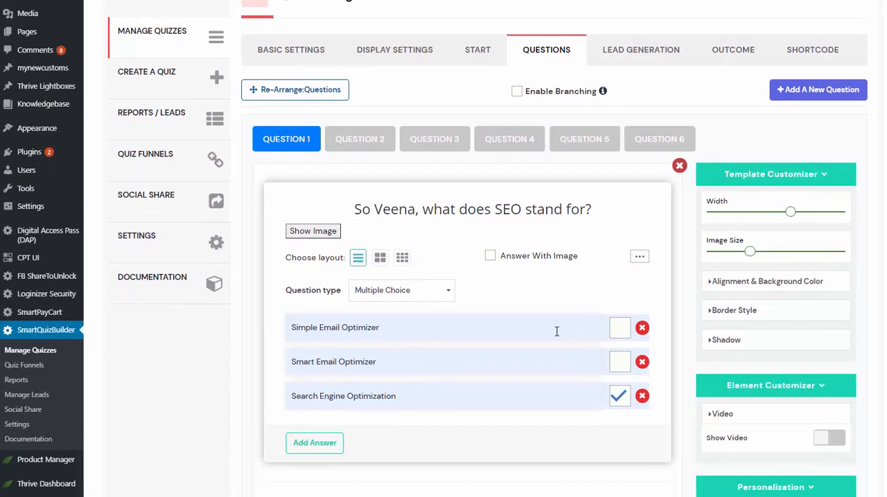
left_click(640, 255)
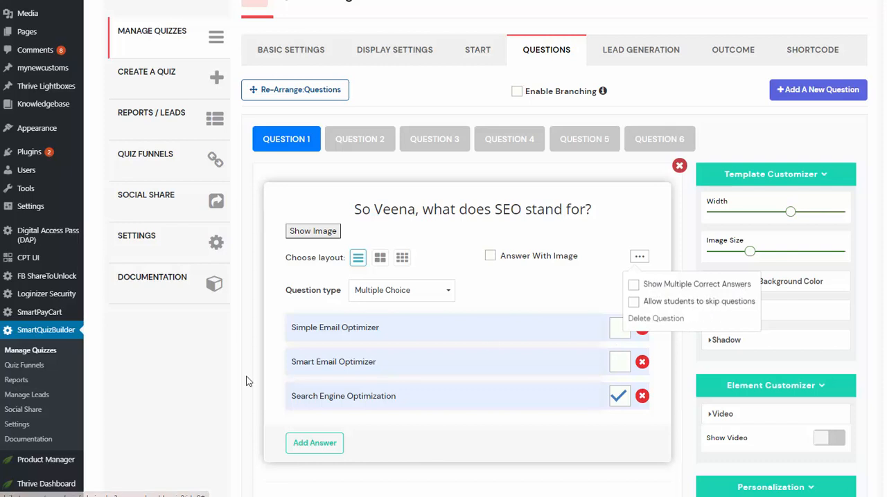
left_click(402, 290)
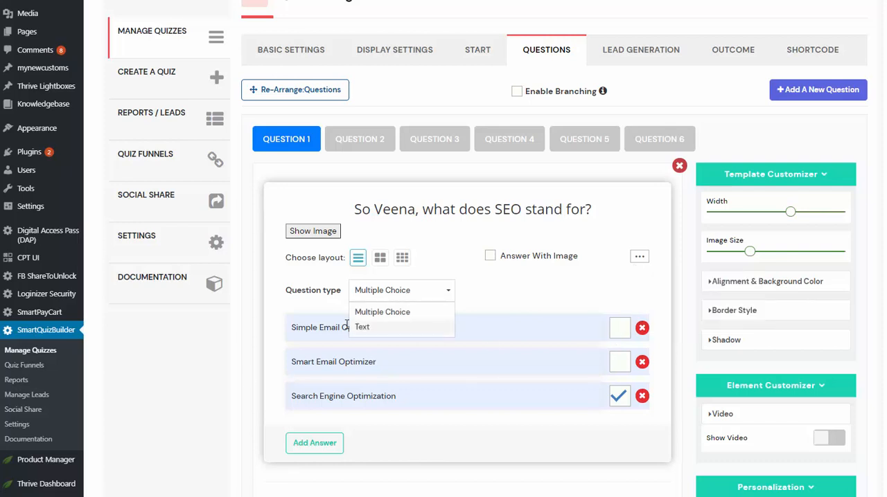
left_click(223, 353)
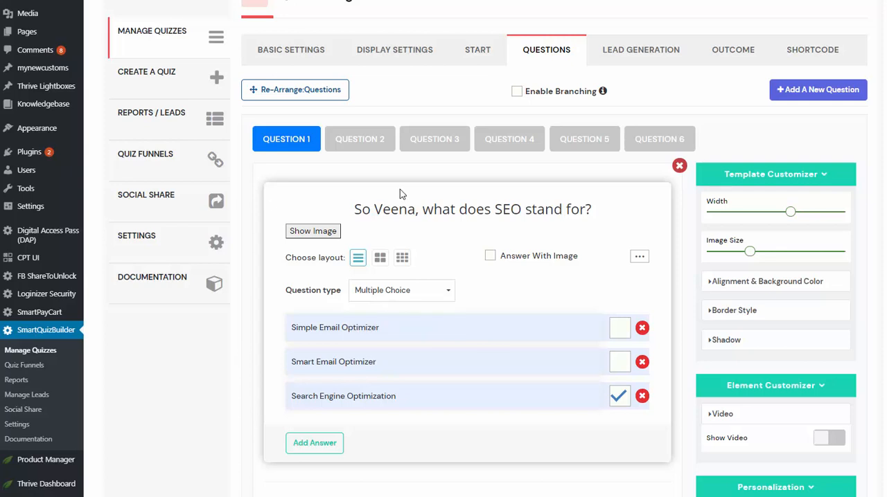
Check the question types offered for Question 1, and review the title and score range of the quiz's third outcome.
left_click(390, 294)
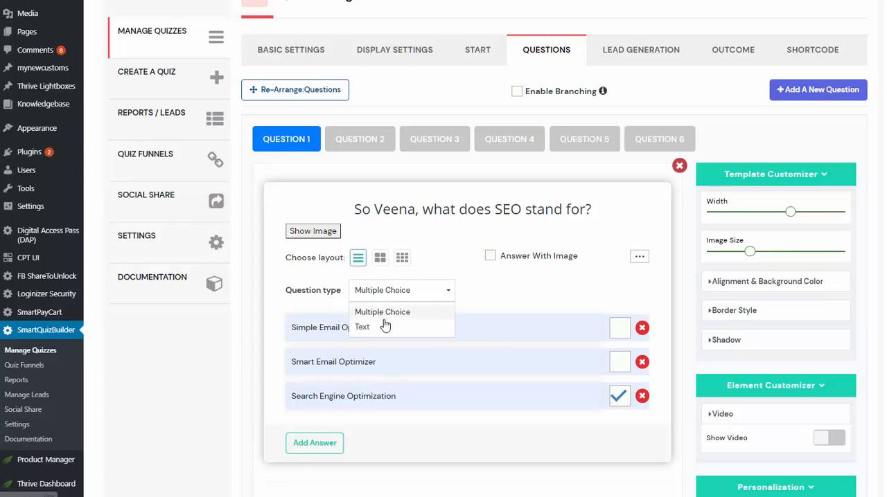
left_click(154, 398)
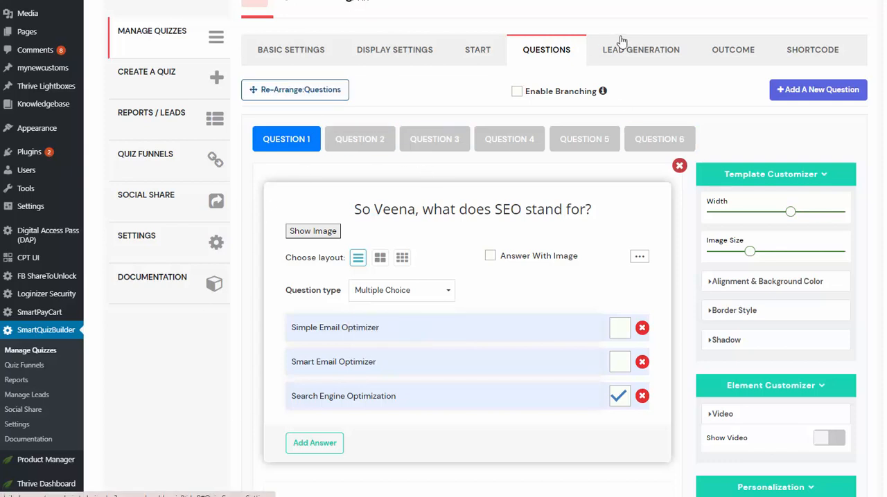
left_click(727, 47)
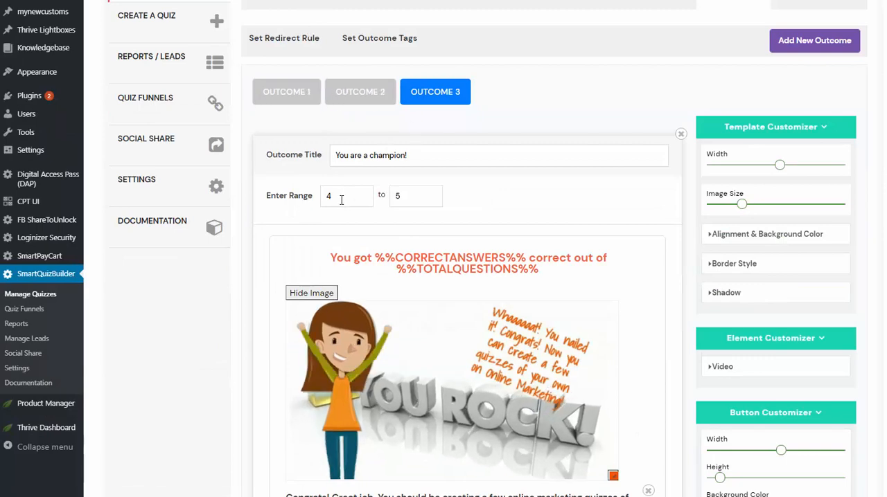
scroll(527, 266, "up", 2)
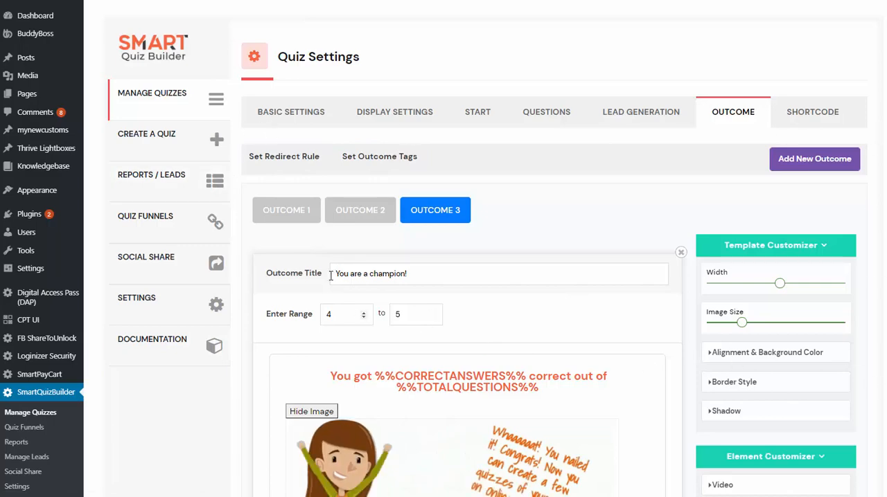
Open the DAP course integration settings, look at the blank quiz form, and open the How To Build a Membership Site quiz entry for editing.
left_click(190, 318)
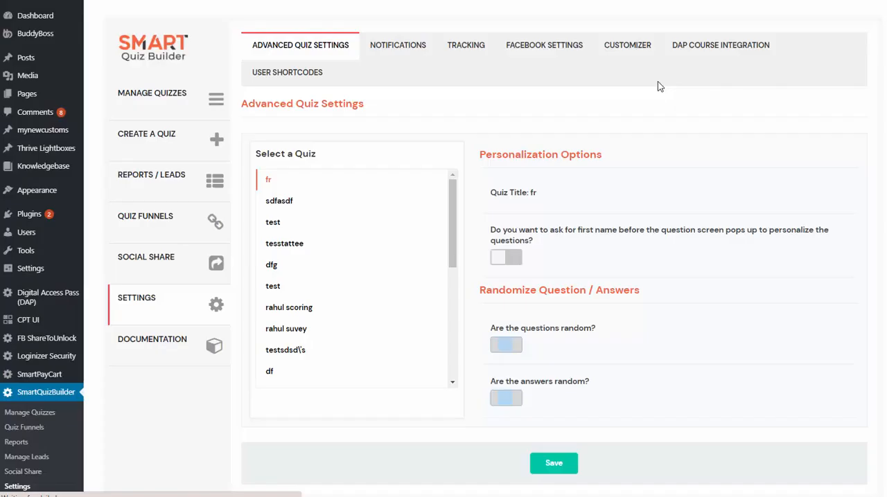
left_click(714, 52)
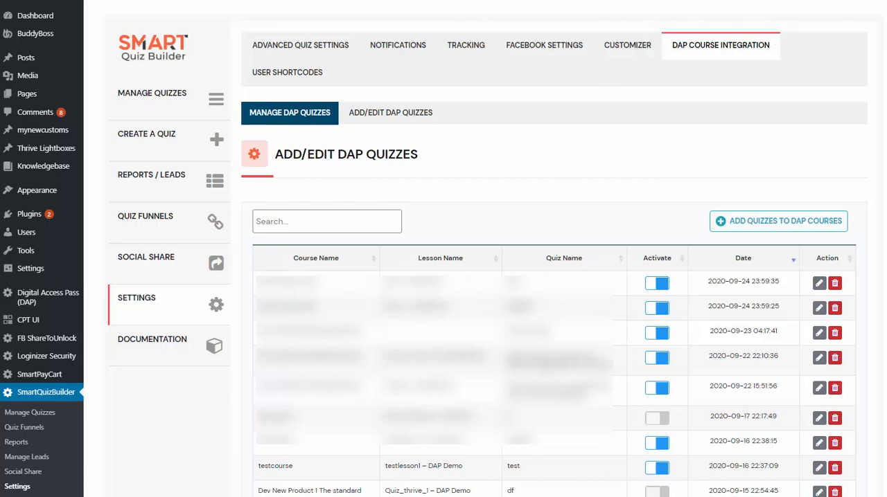
left_click(781, 221)
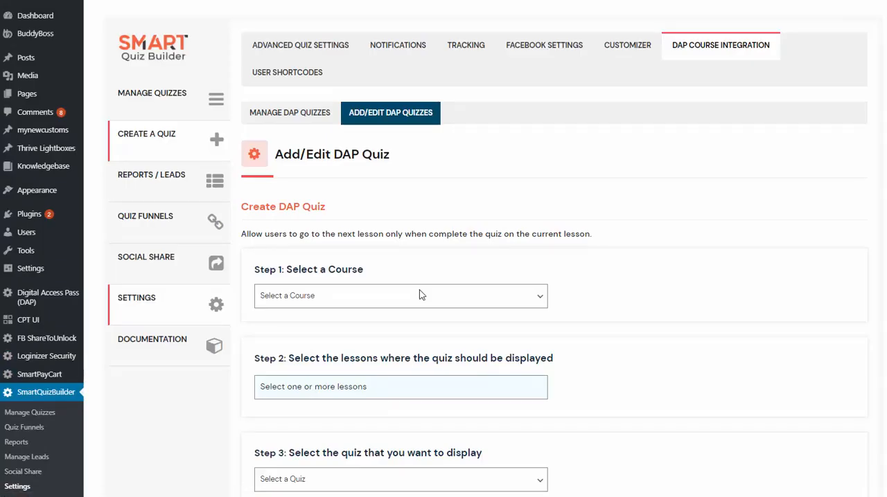
left_click(291, 113)
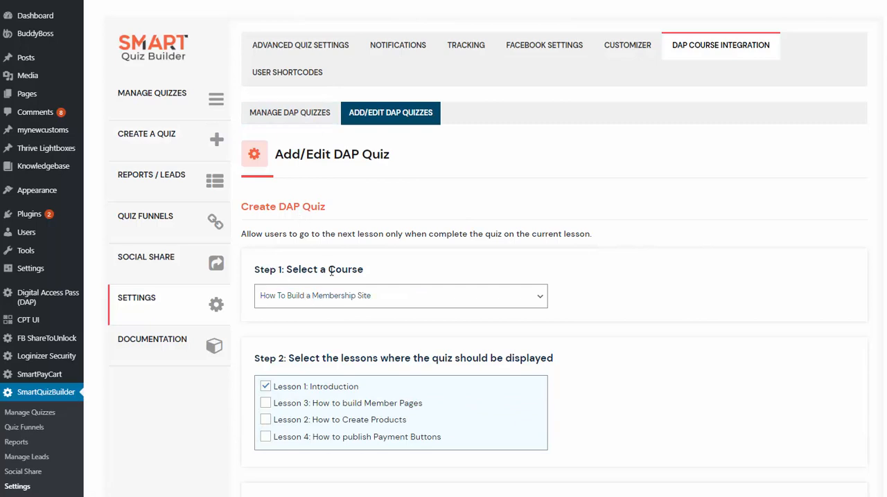
Review the course and lesson selection of the DAP quiz entry and the list of quizzes available for display.
scroll(371, 303, "down", 1)
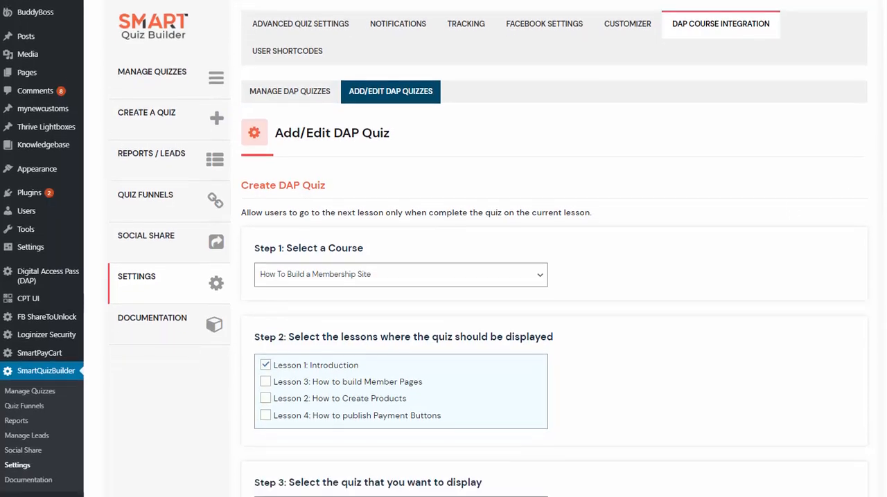
scroll(792, 230, "down", 1)
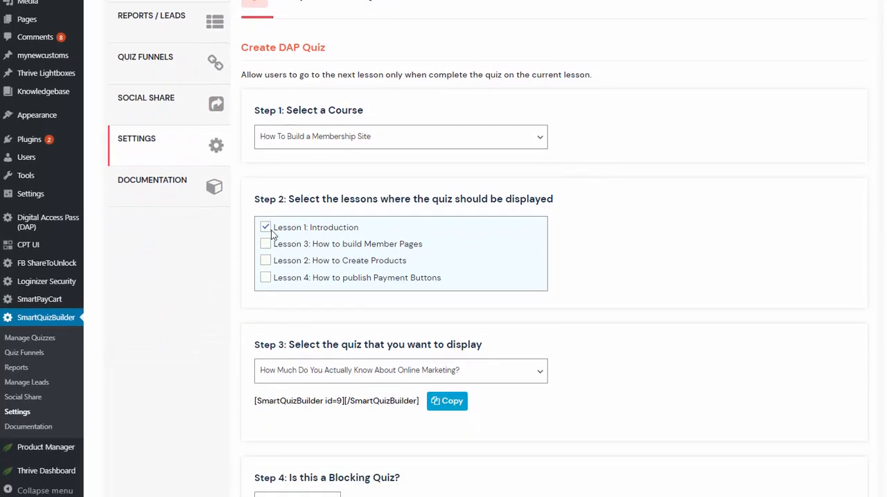
scroll(349, 212, "down", 2)
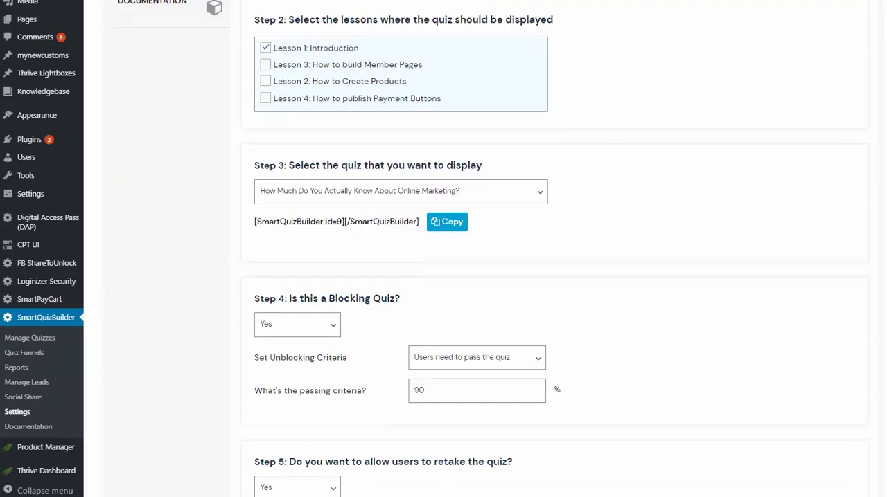
left_click(465, 202)
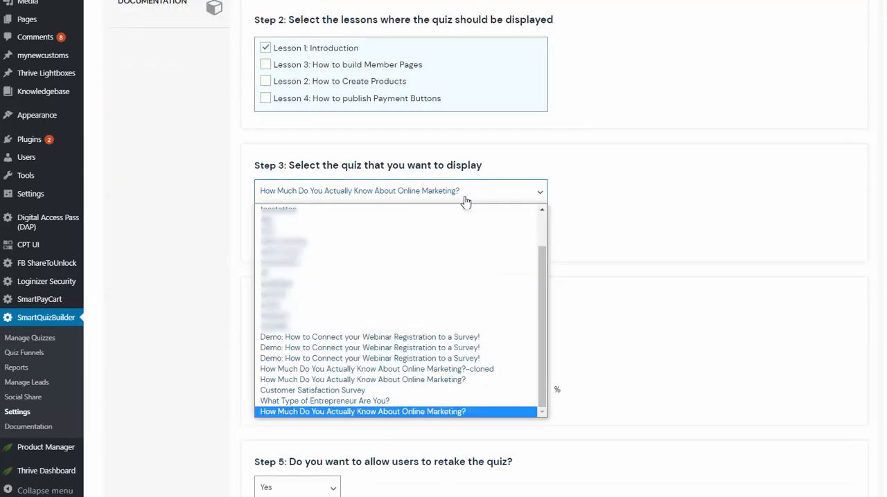
left_click(466, 201)
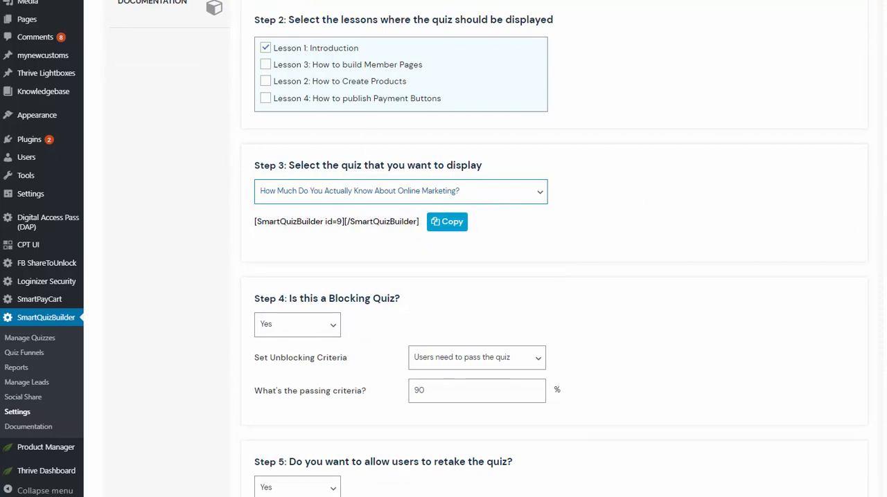
Check the unblocking criteria options, keep "Users need to pass the quiz", and set the passing criteria to 60%.
scroll(311, 138, "down", 5)
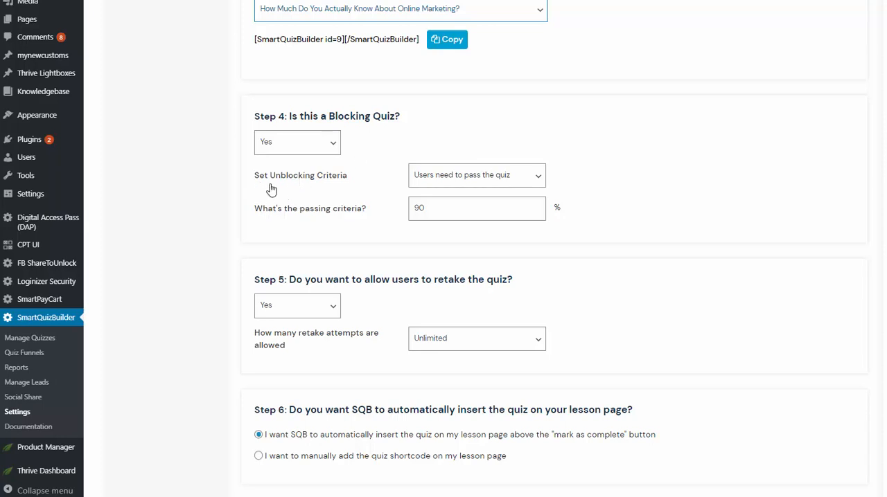
left_click(474, 180)
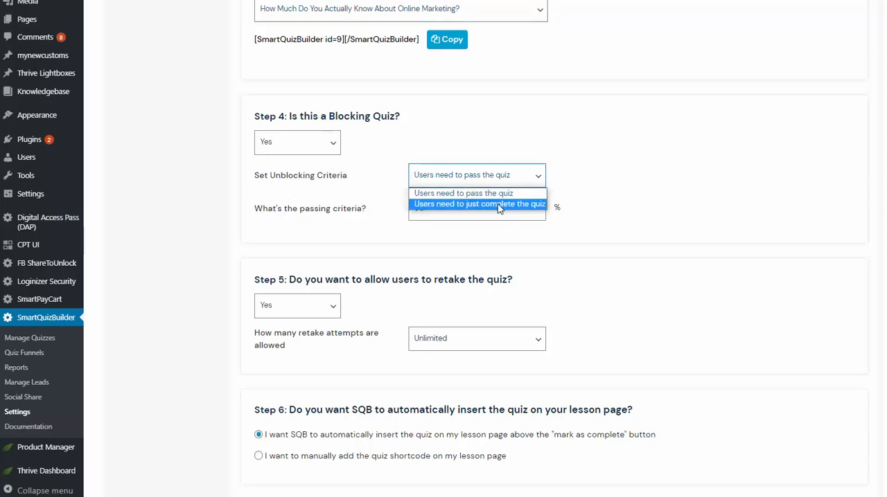
left_click(579, 148)
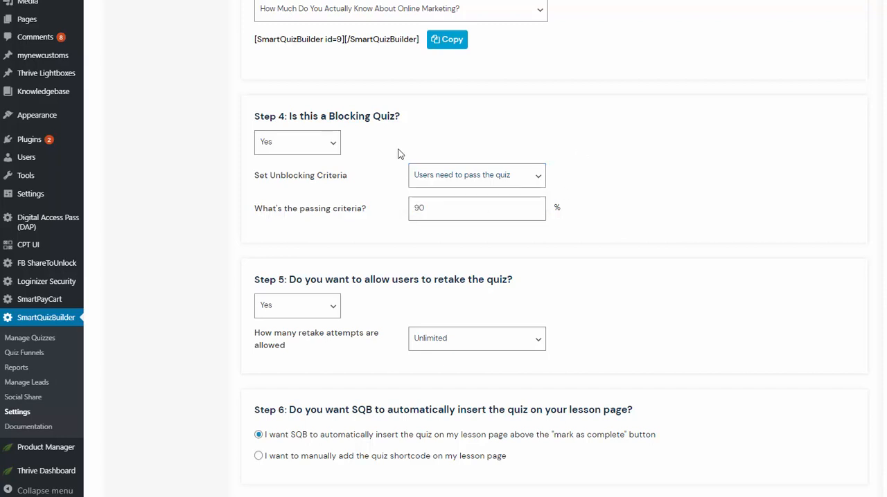
double_click(469, 208)
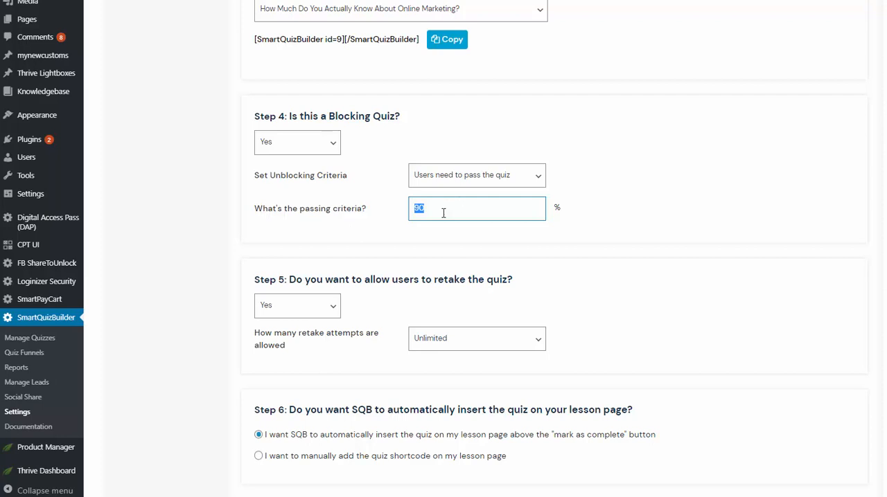
type("60")
Switch the blocking quiz option to No and back to Yes.
left_click(329, 144)
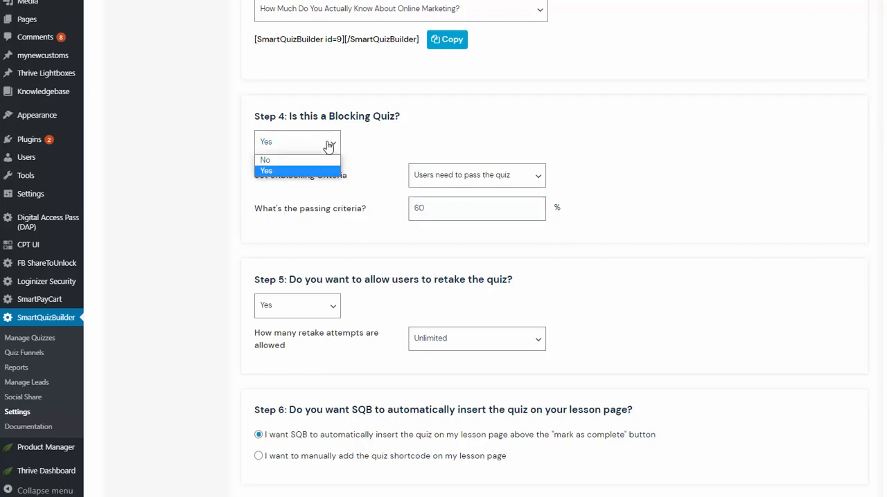
left_click(298, 160)
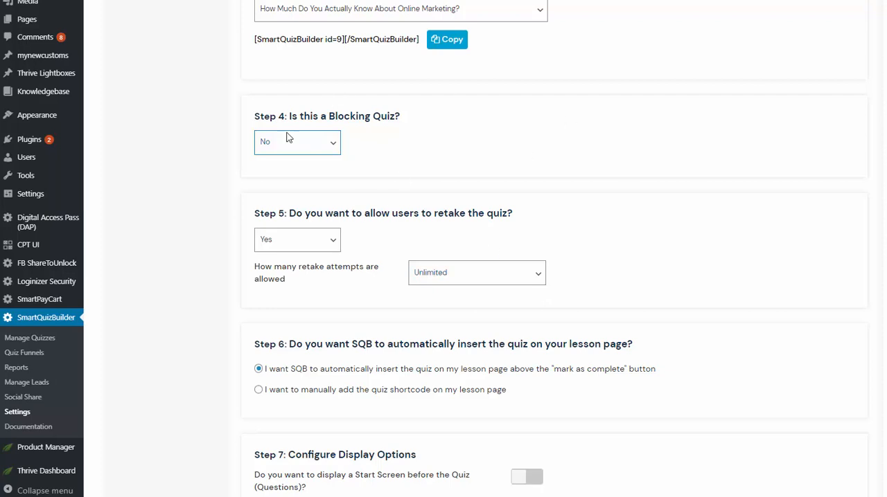
left_click(271, 152)
left_click(273, 169)
Review the retake settings and choose to manually add the quiz shortcode on the lesson page.
scroll(392, 210, "down", 1)
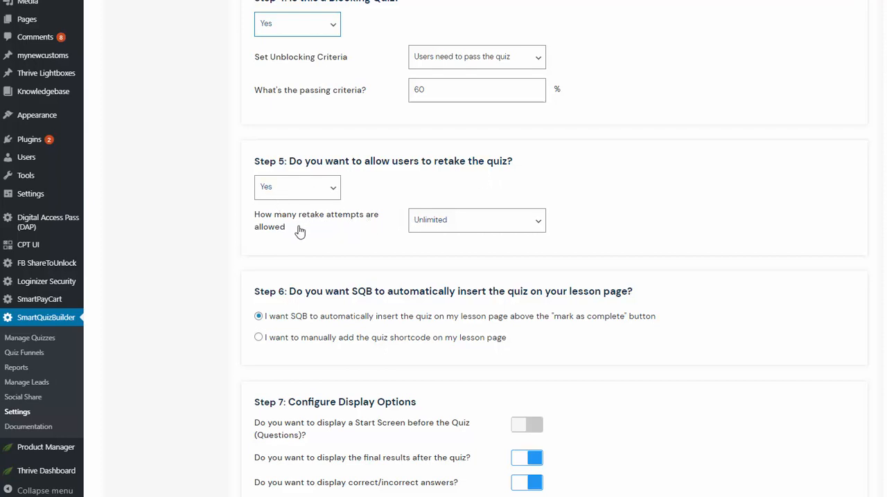
scroll(767, 225, "down", 2)
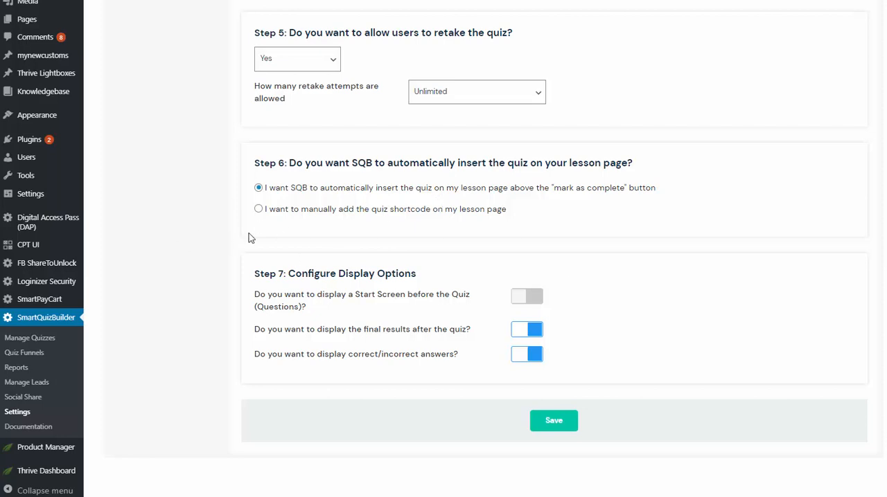
left_click(257, 209)
Highlight the shortcode of the selected quiz, and look over the display options at the end of the form.
scroll(304, 236, "up", 8)
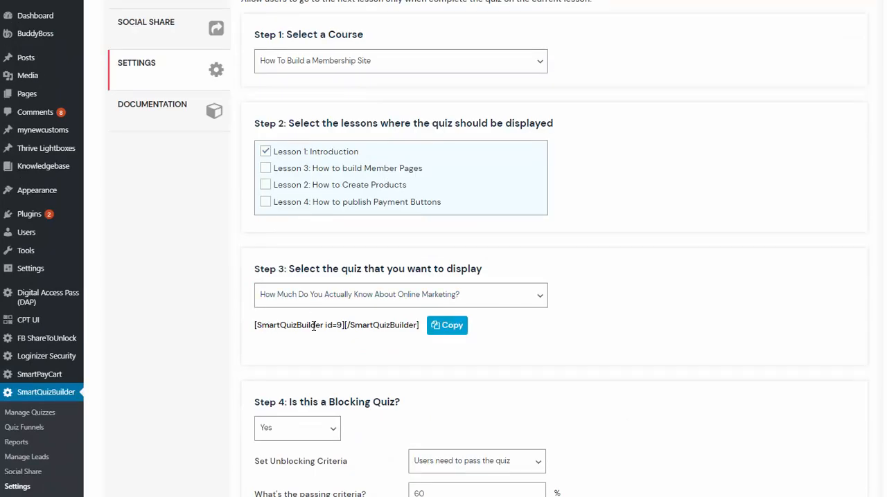
left_click_drag(417, 325, 278, 324)
left_click(278, 324)
scroll(310, 303, "down", 7)
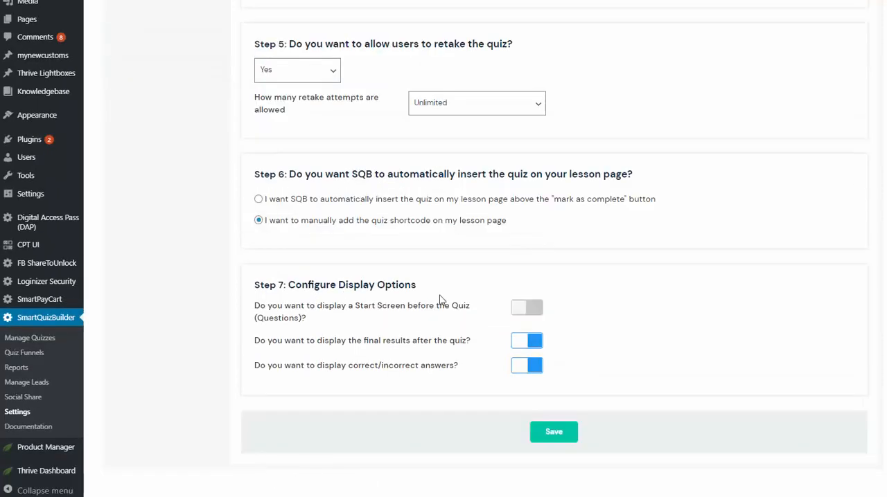